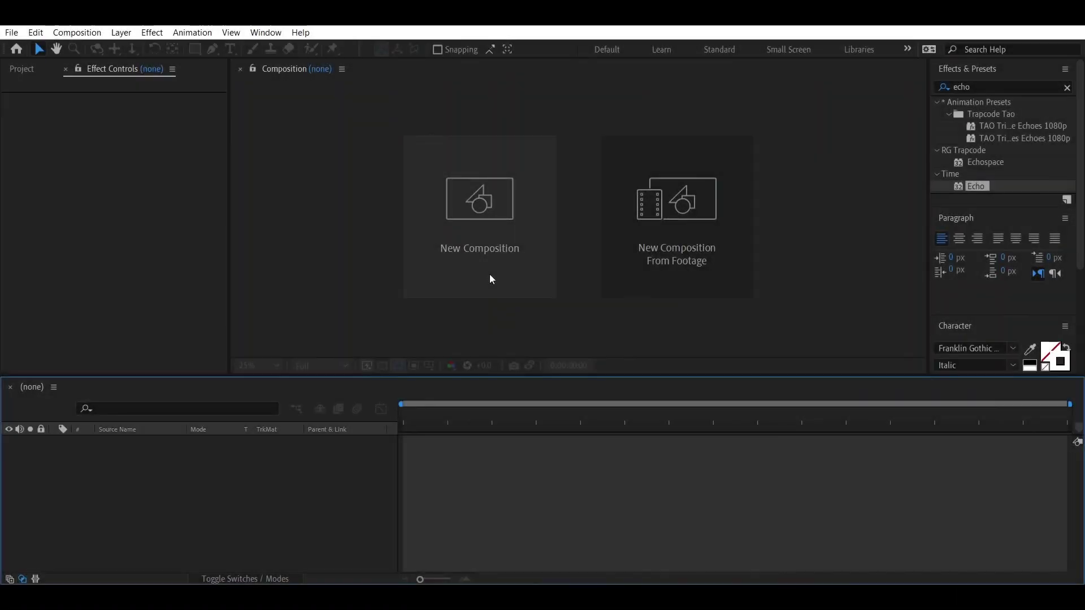
Create a 1920 x 1080 px composition at 24 fps with a duration of 10 seconds.
{"action": "left_click", "coordinate": [490, 274]}
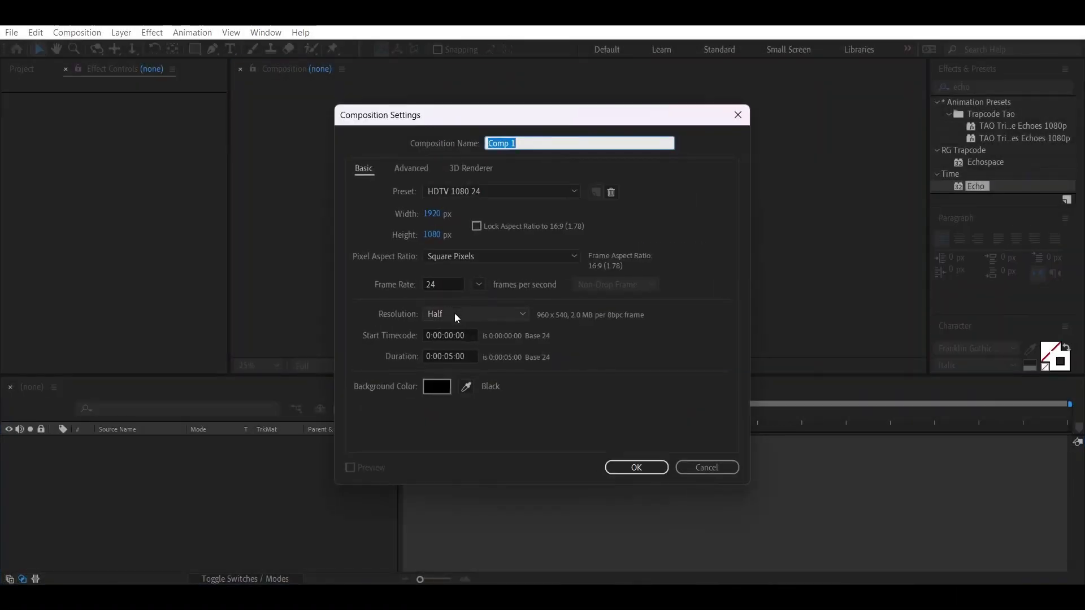
{"action": "double_click", "coordinate": [454, 356]}
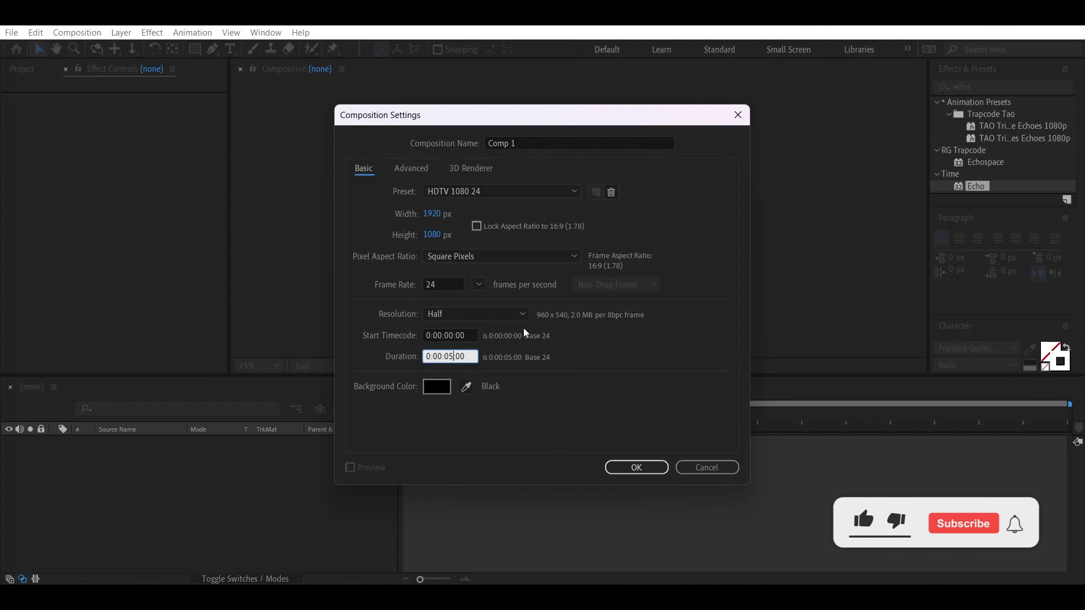
{"action": "key", "text": "BackSpace"}
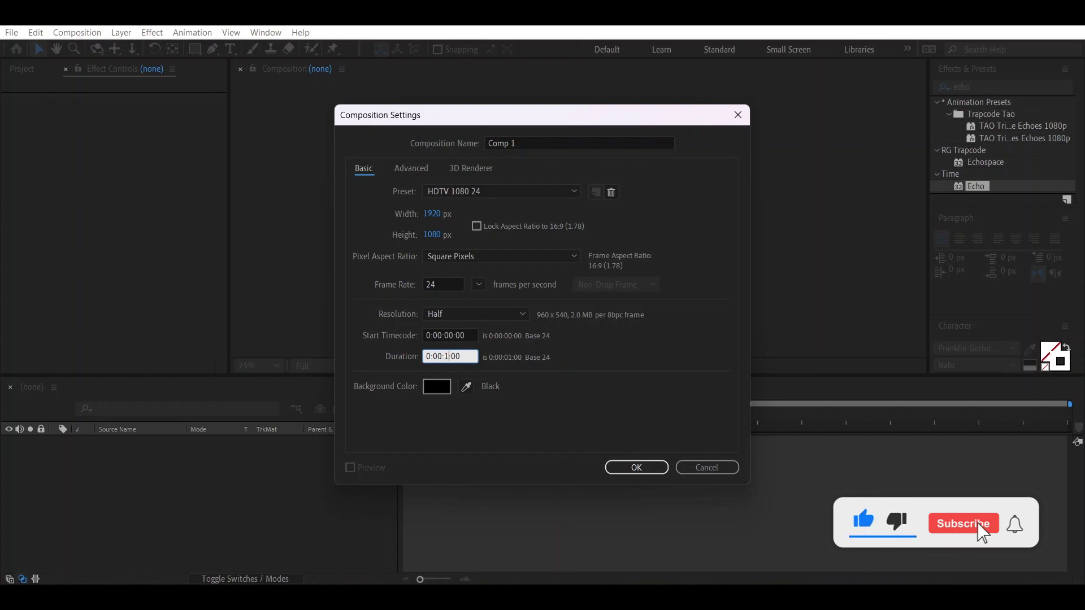
{"action": "type", "text": "10"}
{"action": "left_click", "coordinate": [637, 468]}
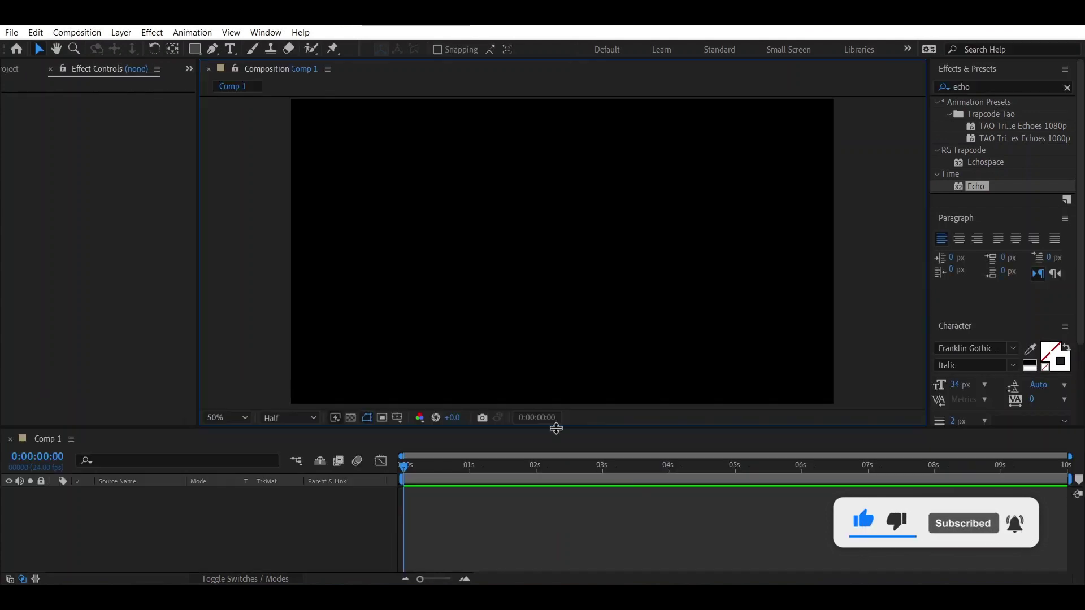
Add a text layer containing the letter "Y" in the upper-left area of the composition.
{"action": "left_click", "coordinate": [230, 50]}
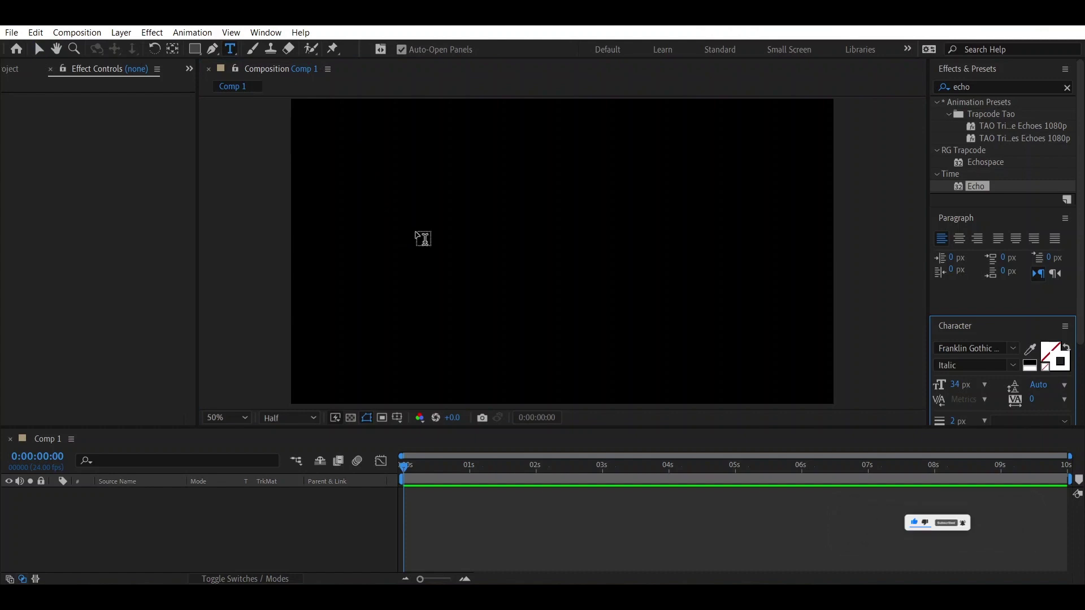
{"action": "left_click", "coordinate": [419, 230]}
{"action": "type", "text": "Y"}
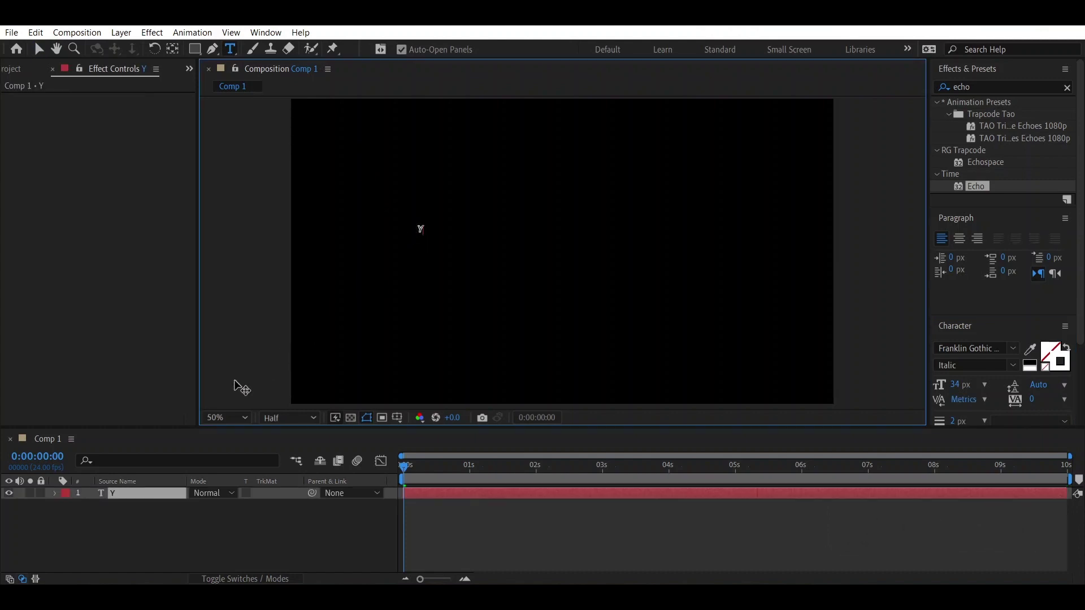
Scale the Y text layer to 884% and move it near the left edge of the frame, around mid-height.
{"action": "left_click", "coordinate": [129, 494]}
{"action": "key", "text": "s"}
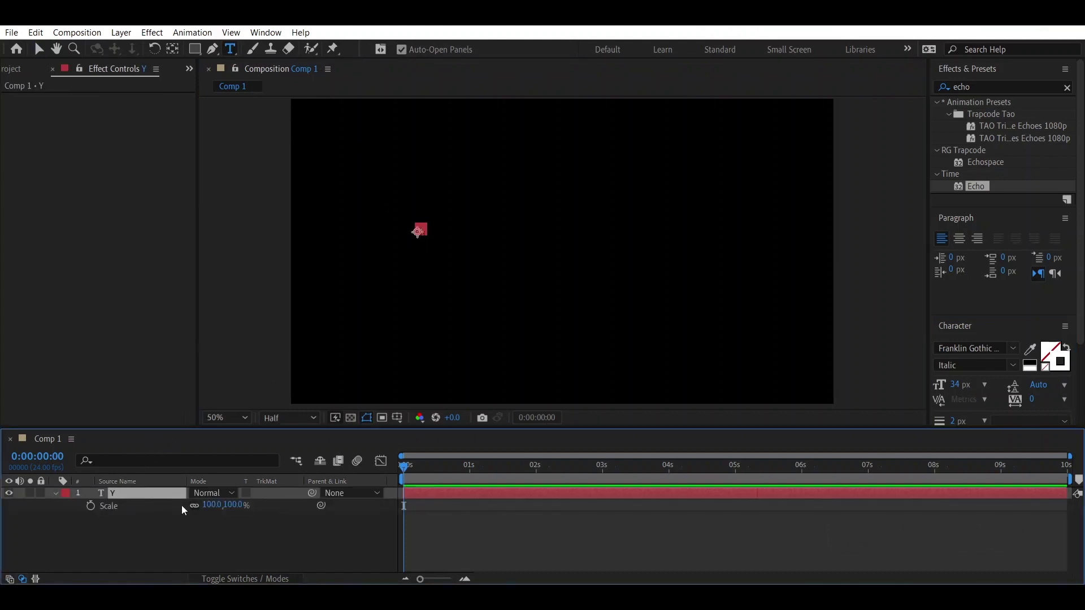
{"action": "left_click_drag", "start_coordinate": [204, 506], "coordinate": [622, 555]}
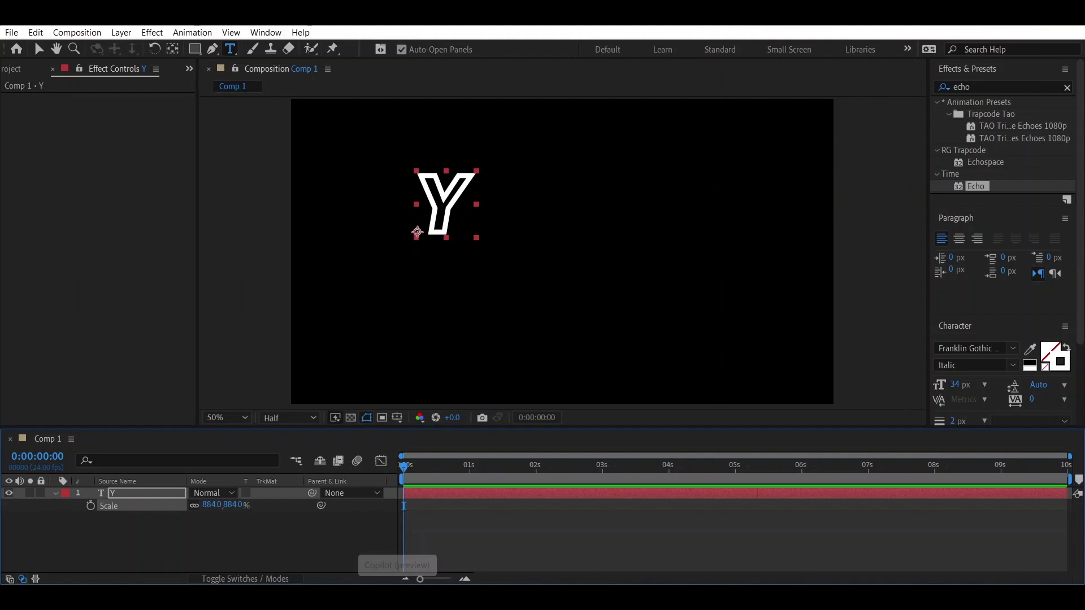
{"action": "key", "text": "v"}
{"action": "left_click_drag", "start_coordinate": [474, 220], "coordinate": [368, 270]}
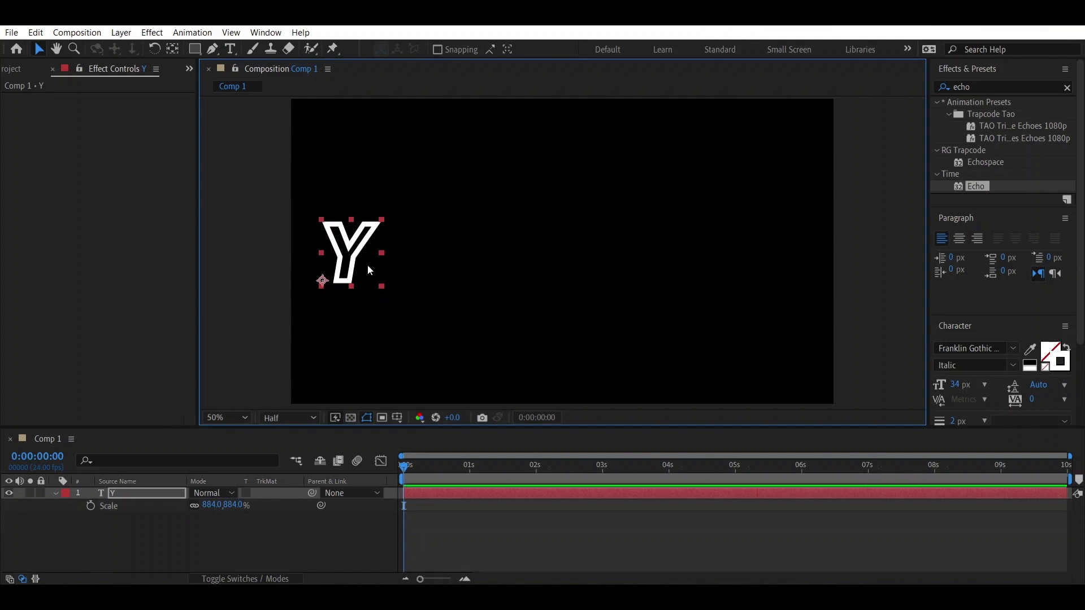
Give the letter Y a black fill and set its stroke width to 1 px.
{"action": "scroll", "coordinate": [1060, 295], "scroll_direction": "down", "scroll_amount": 3}
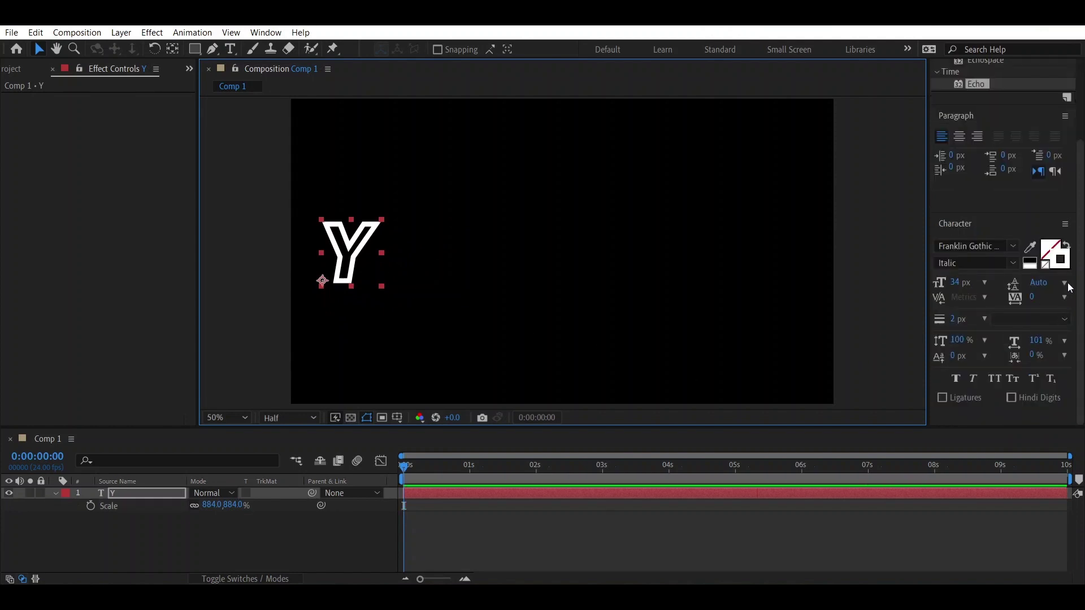
{"action": "left_click", "coordinate": [1051, 250]}
{"action": "left_click", "coordinate": [374, 394]}
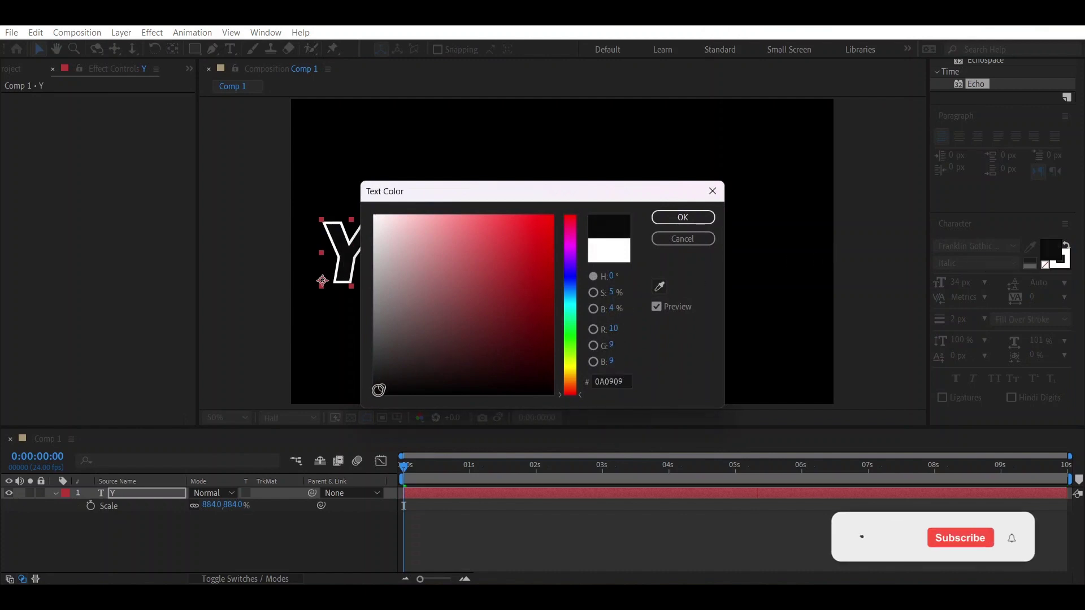
{"action": "left_click", "coordinate": [687, 218]}
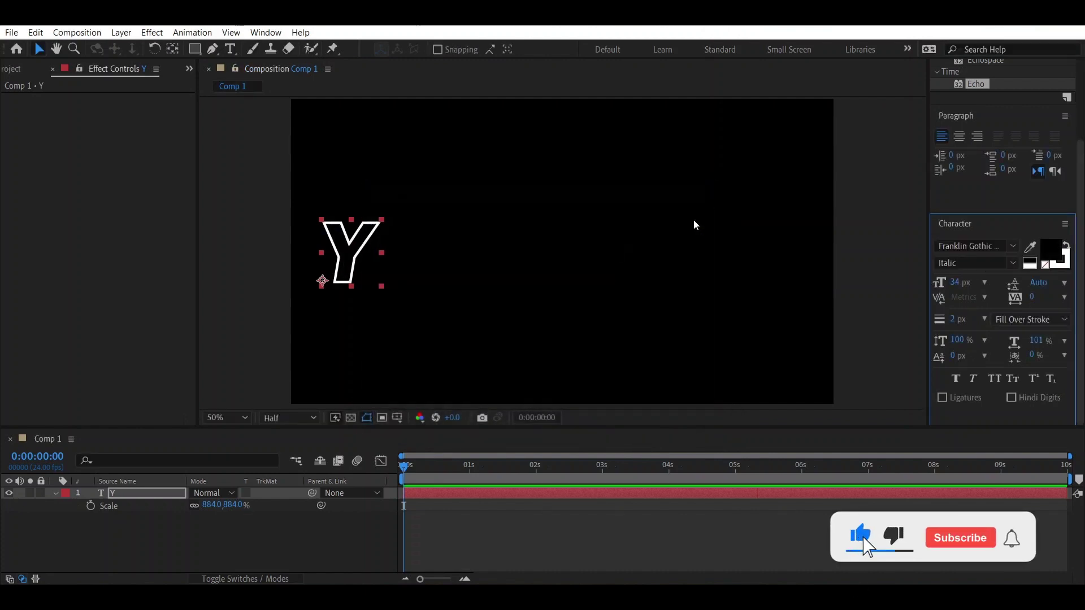
{"action": "left_click", "coordinate": [955, 320]}
{"action": "key", "text": "BackSpace"}
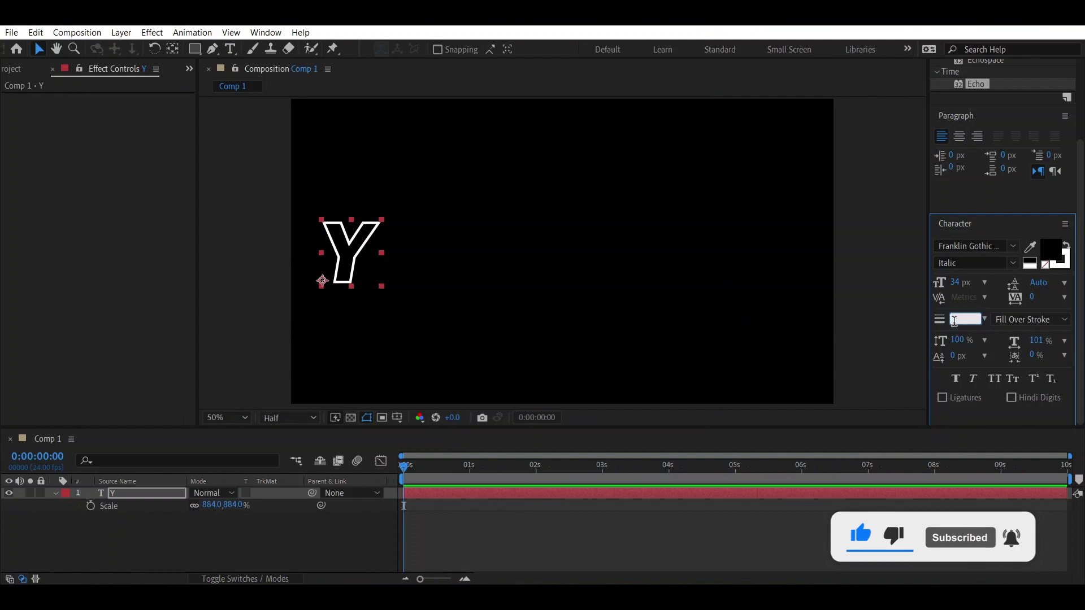
{"action": "type", "text": "1"}
{"action": "key", "text": "Return"}
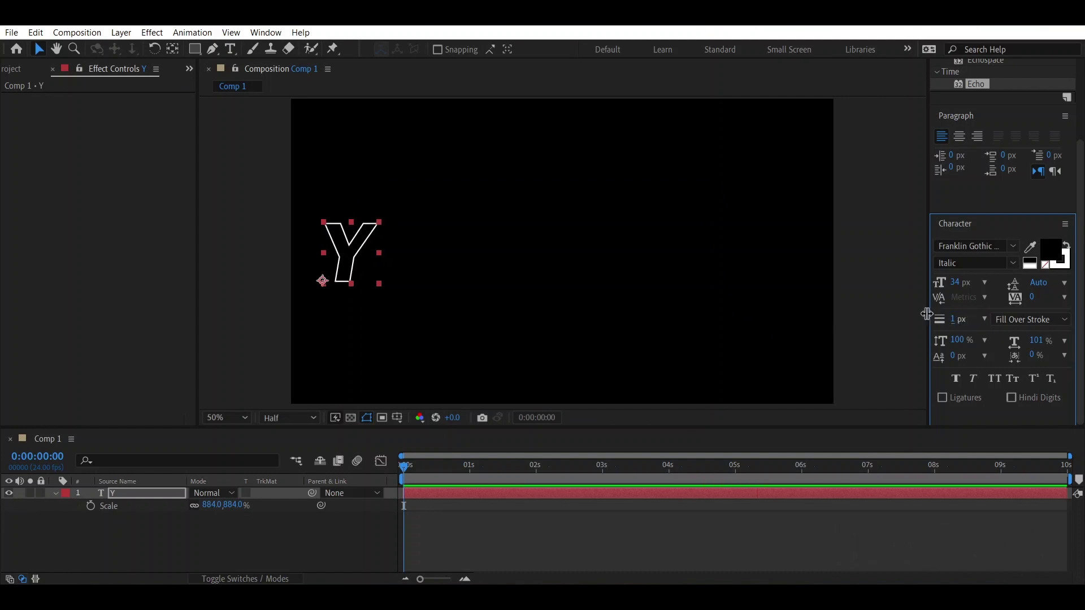
Move the Y layer's anchor point to the centre of the letter with the Pan Behind tool.
{"action": "left_click", "coordinate": [172, 49]}
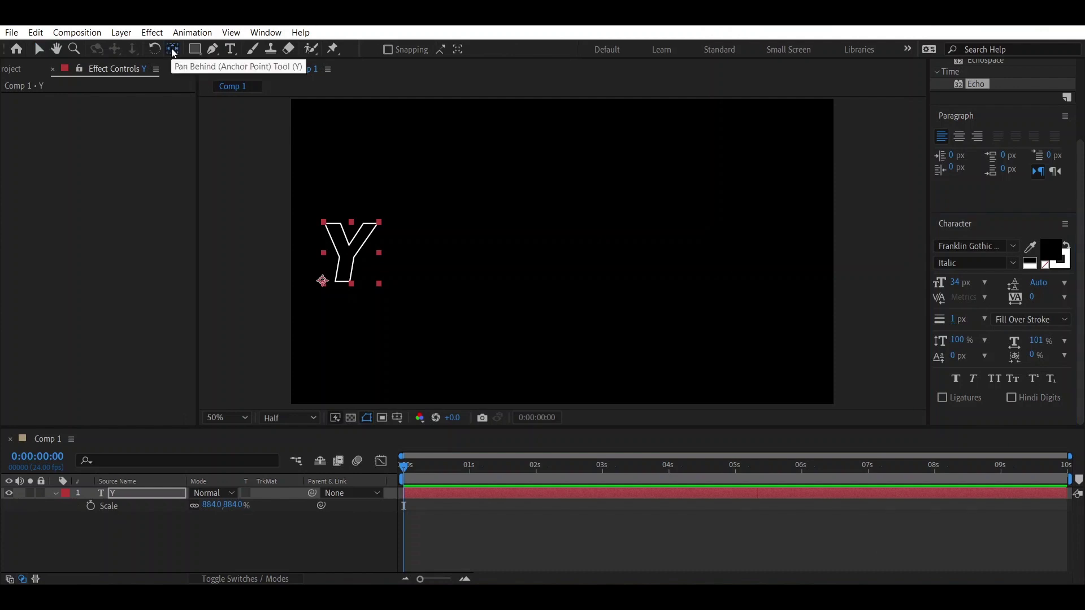
{"action": "left_click", "coordinate": [324, 280]}
{"action": "left_click_drag", "start_coordinate": [323, 281], "coordinate": [349, 253]}
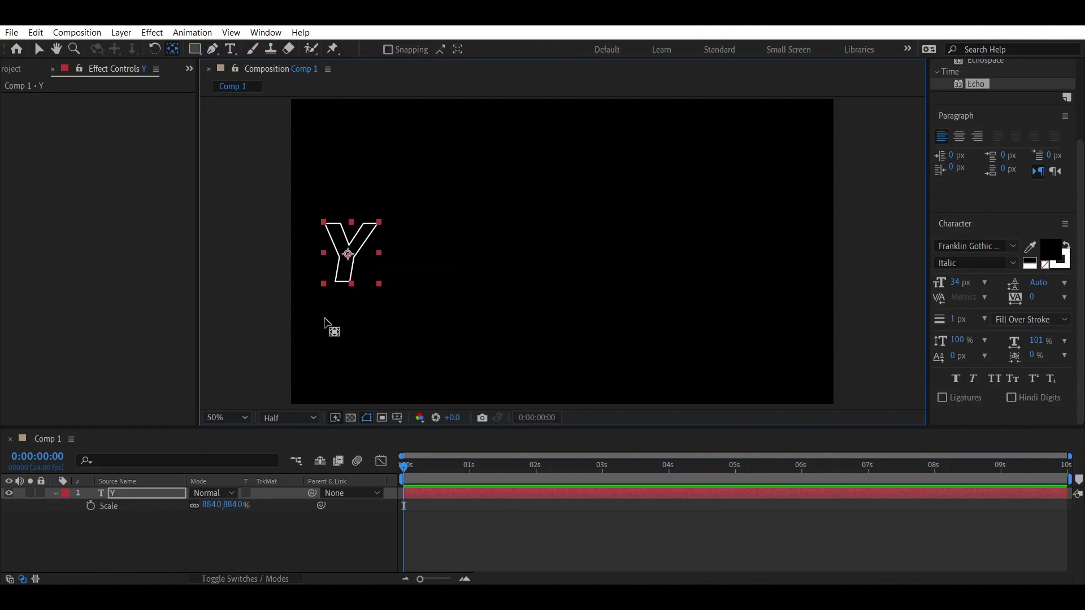
Keyframe the Y layer's position at 0 seconds, and at 2 seconds move the letter horizontally to the frame's right side, about 1740, 546.
{"action": "left_click", "coordinate": [114, 491]}
{"action": "key", "text": "p"}
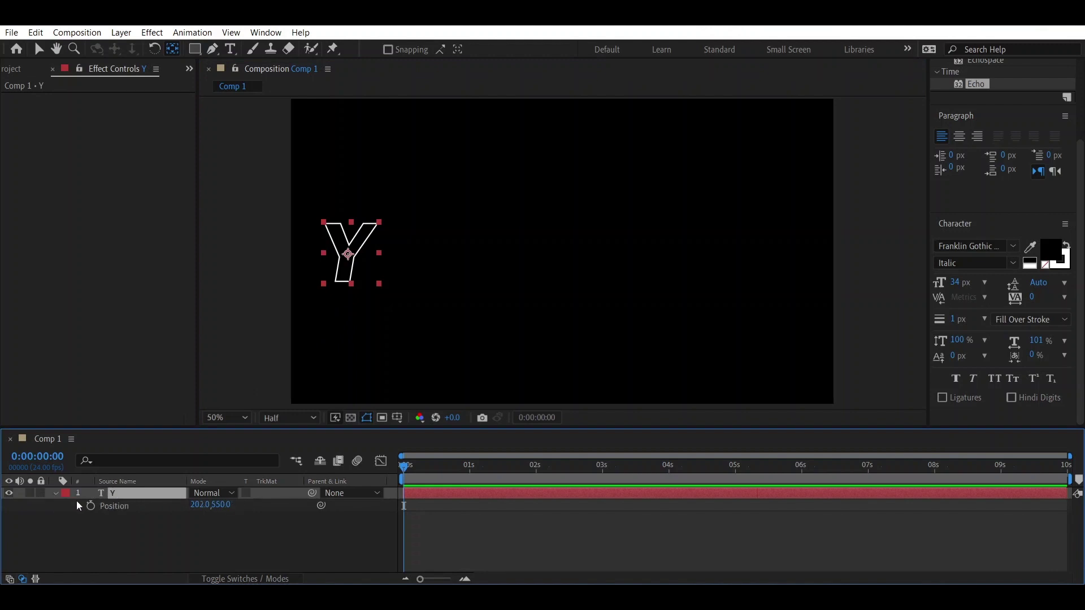
{"action": "left_click", "coordinate": [90, 507]}
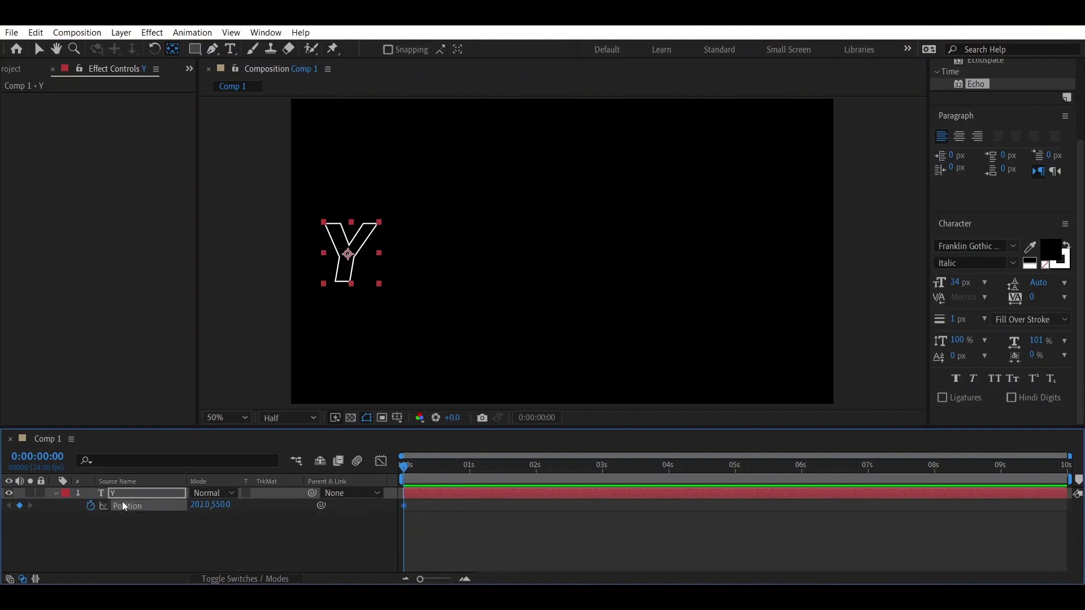
{"action": "left_click_drag", "start_coordinate": [407, 471], "coordinate": [537, 477]}
{"action": "key", "text": "v"}
{"action": "left_click_drag", "start_coordinate": [367, 249], "coordinate": [785, 252]}
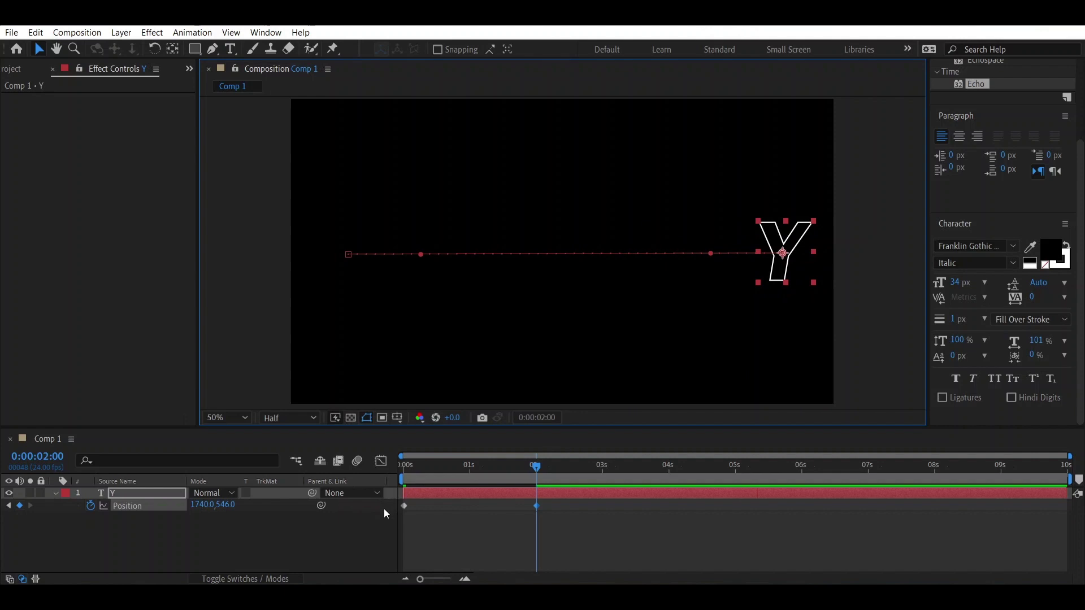
Copy the first position keyframe to 4 seconds and preview the movement from the start.
{"action": "left_click", "coordinate": [405, 505]}
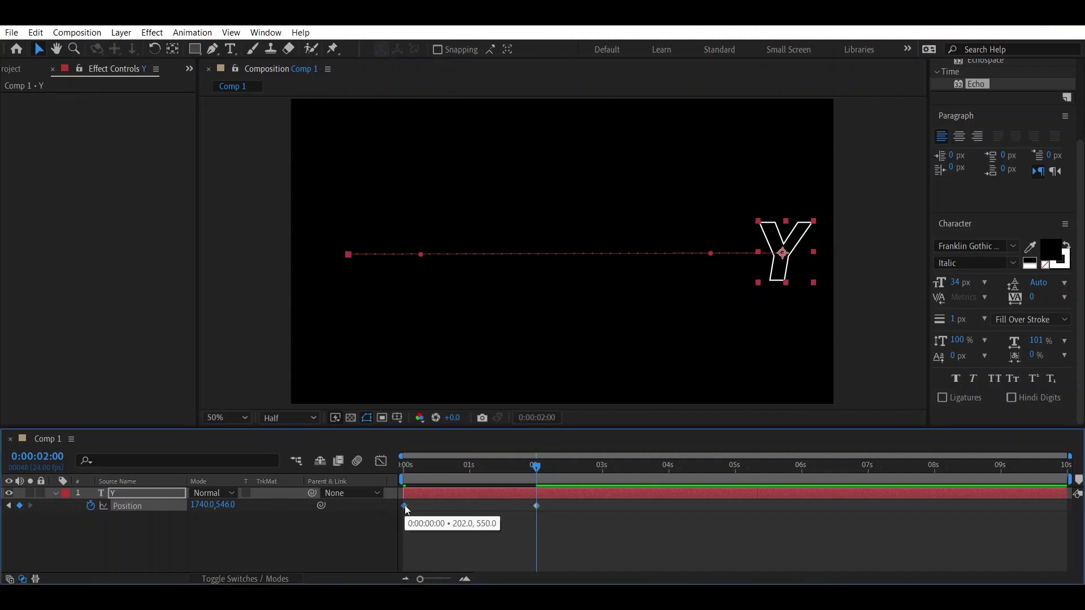
{"action": "left_click_drag", "start_coordinate": [537, 467], "coordinate": [671, 471]}
{"action": "key", "text": "ctrl+v"}
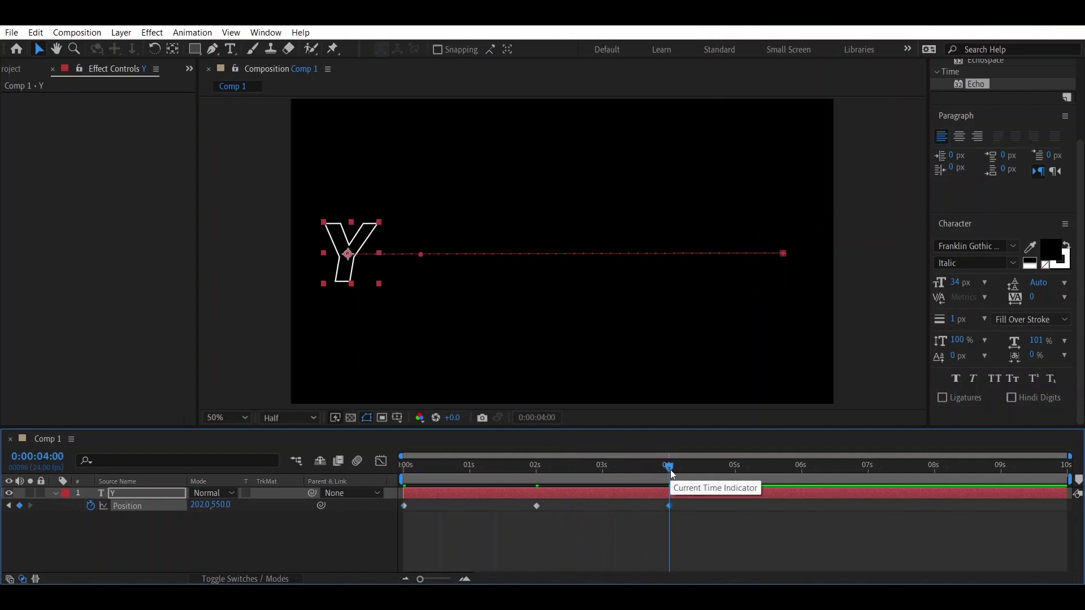
{"action": "left_click_drag", "start_coordinate": [555, 466], "coordinate": [351, 477]}
{"action": "key", "text": "space"}
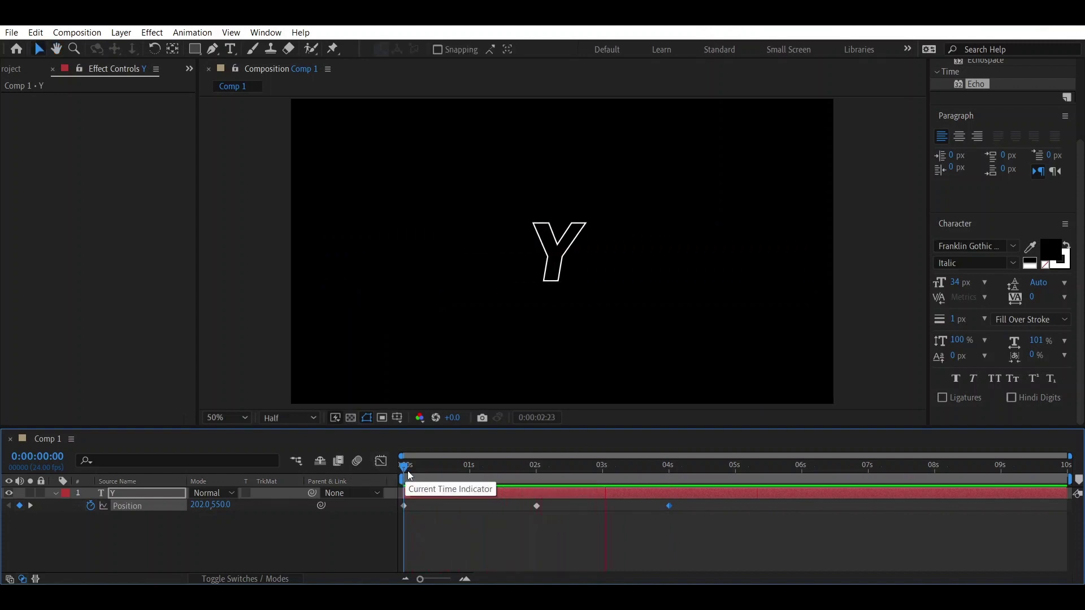
{"action": "key", "text": "space"}
Show the Y layer's position and rotation together, and keyframe rotation at 0 seconds and at 4 seconds with one full turn.
{"action": "left_click", "coordinate": [128, 497]}
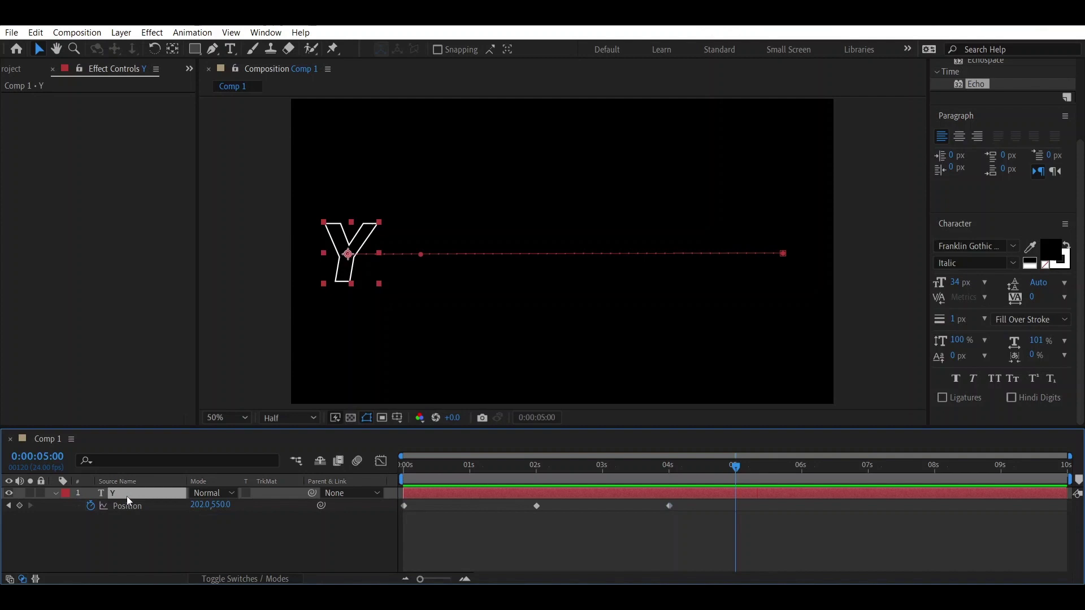
{"action": "key", "text": "r"}
{"action": "key", "text": "shift+p"}
{"action": "left_click_drag", "start_coordinate": [440, 475], "coordinate": [375, 474]}
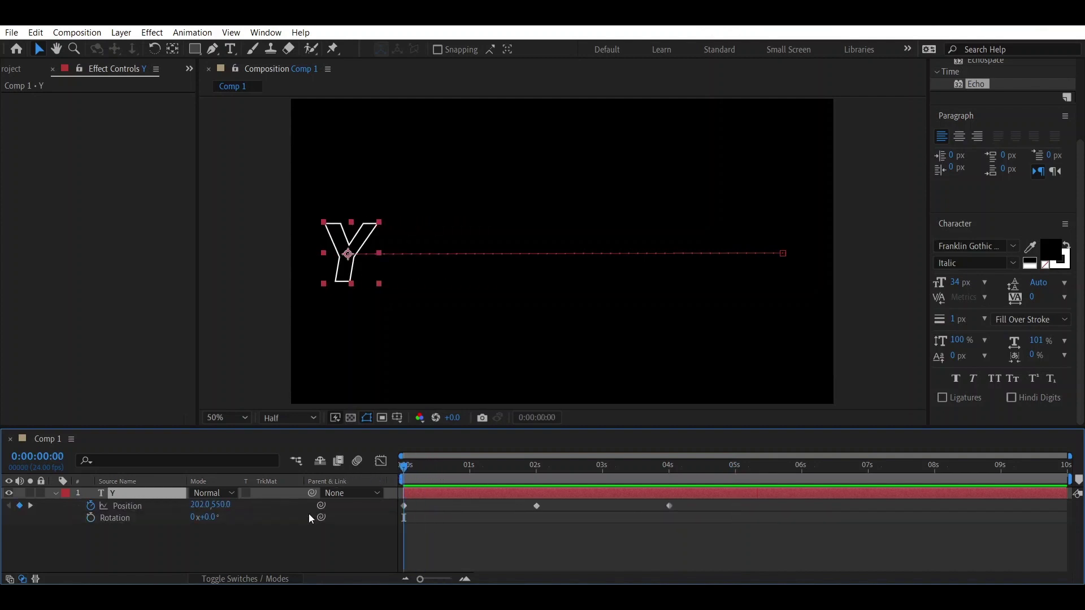
{"action": "left_click", "coordinate": [92, 517]}
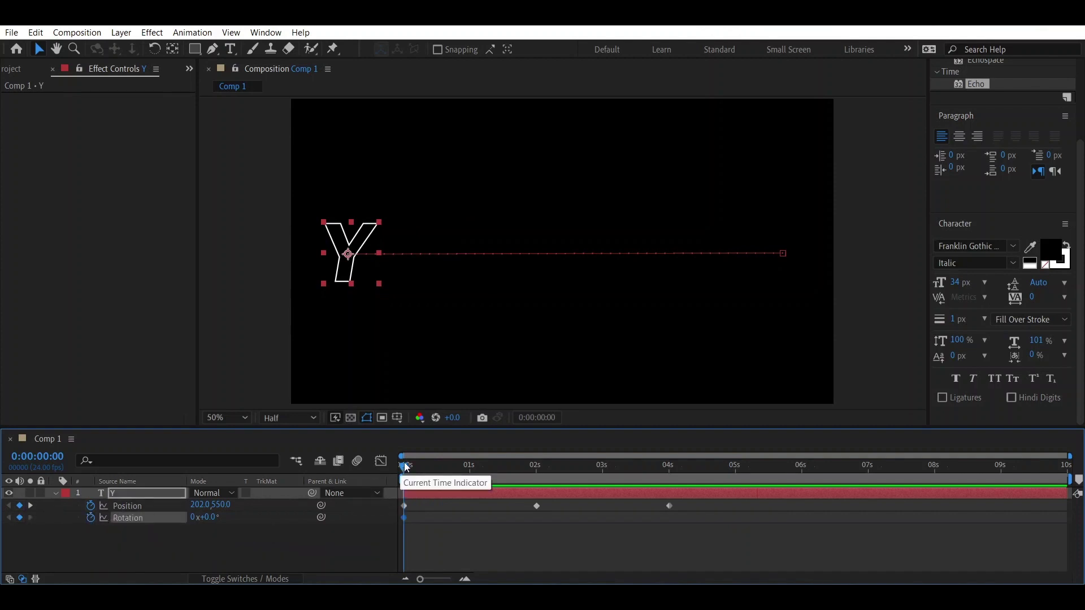
{"action": "left_click_drag", "start_coordinate": [407, 468], "coordinate": [663, 479]}
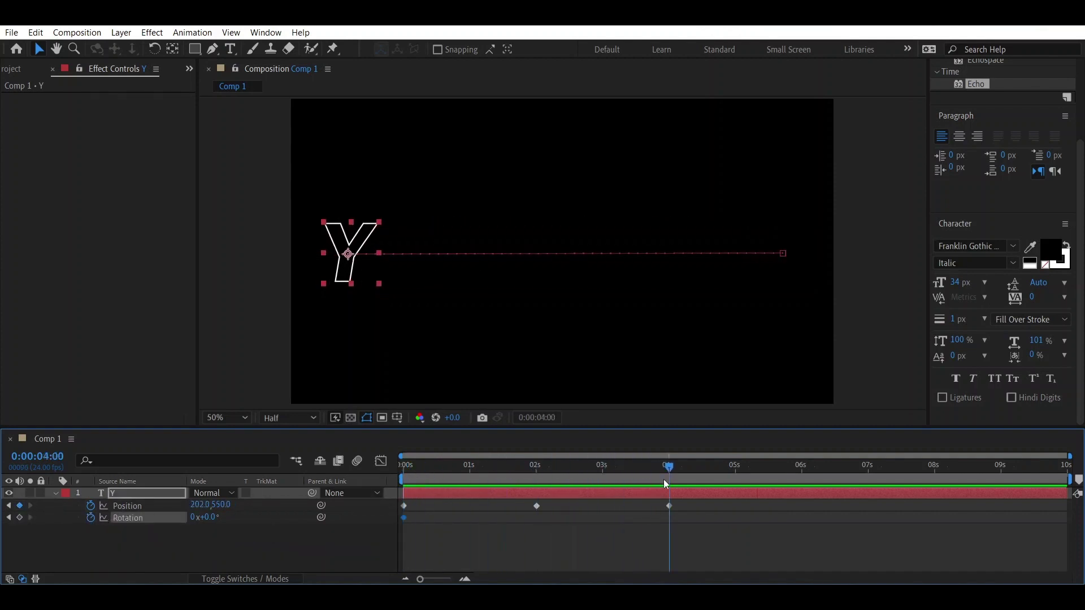
{"action": "left_click", "coordinate": [193, 519]}
{"action": "key", "text": "Return"}
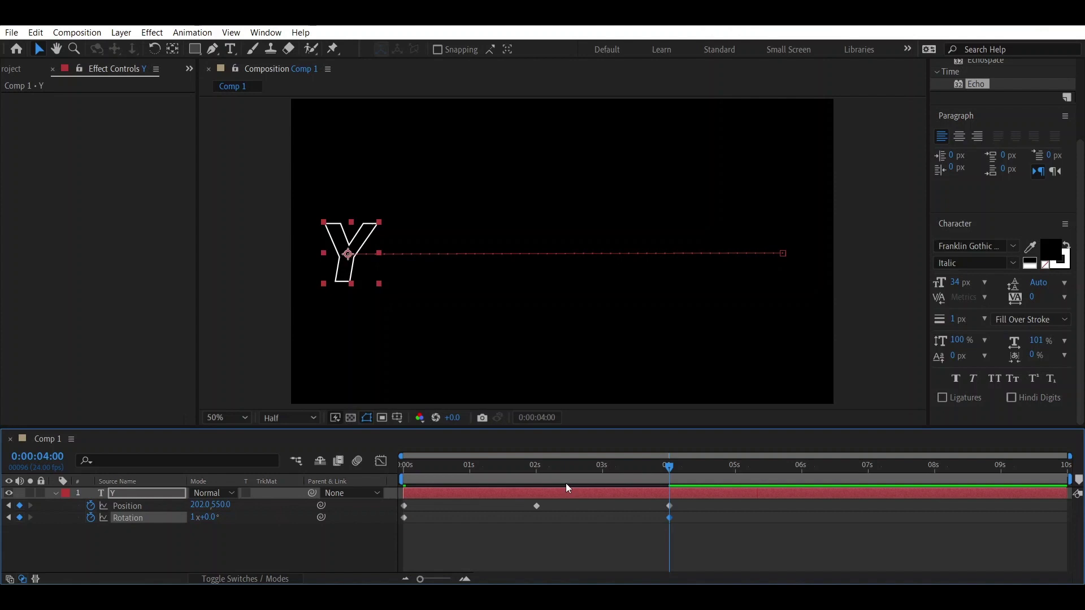
Apply Easy Ease to all the position and rotation keyframes of the Y layer.
{"action": "left_click_drag", "start_coordinate": [691, 500], "coordinate": [405, 515]}
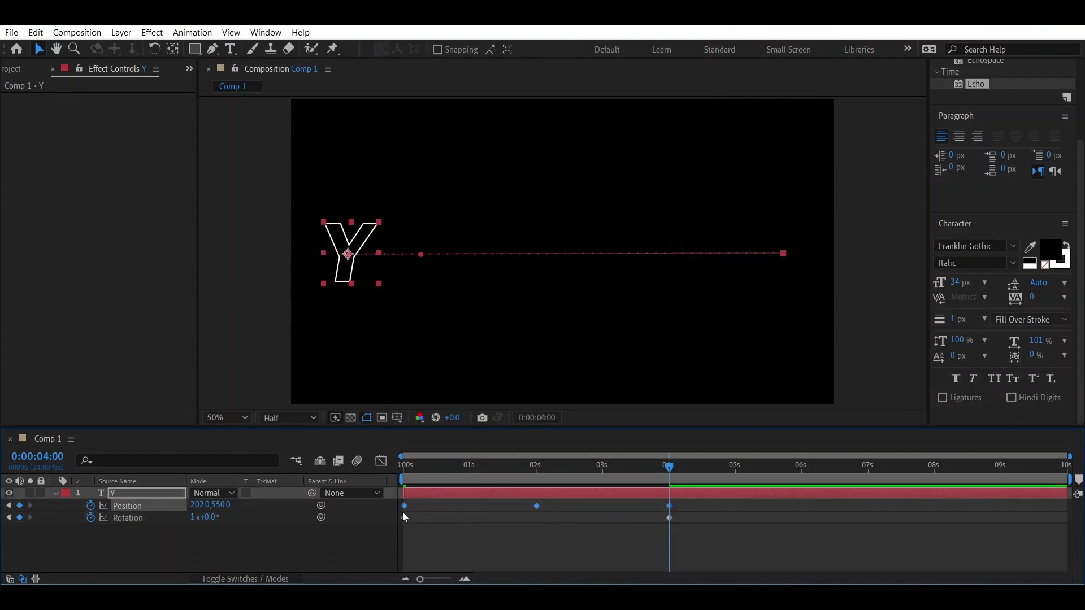
{"action": "right_click", "coordinate": [403, 505]}
{"action": "mouse_move", "coordinate": [445, 496]}
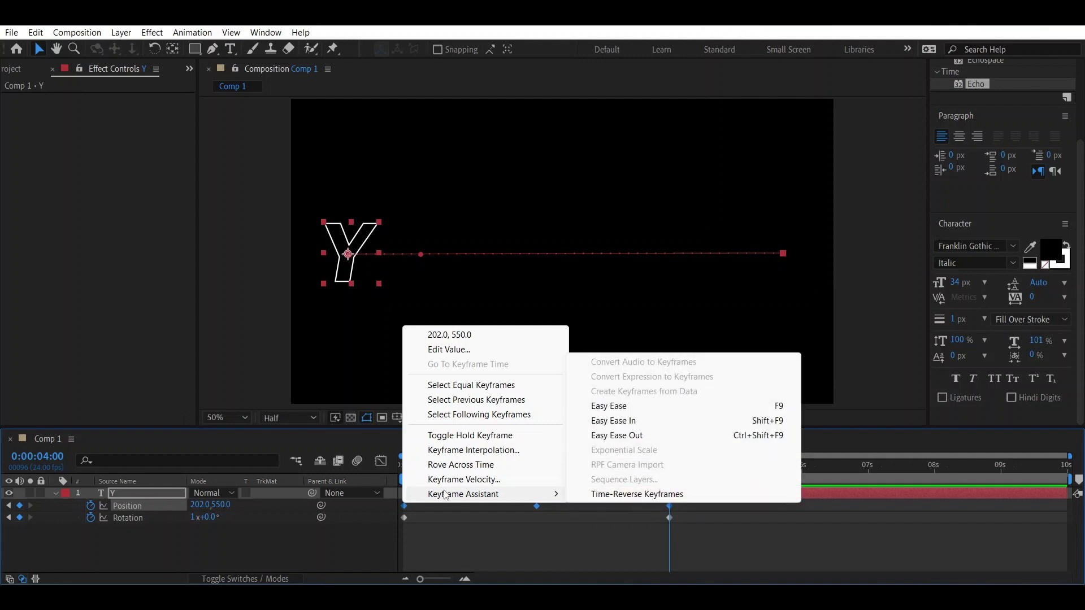
{"action": "left_click", "coordinate": [622, 405]}
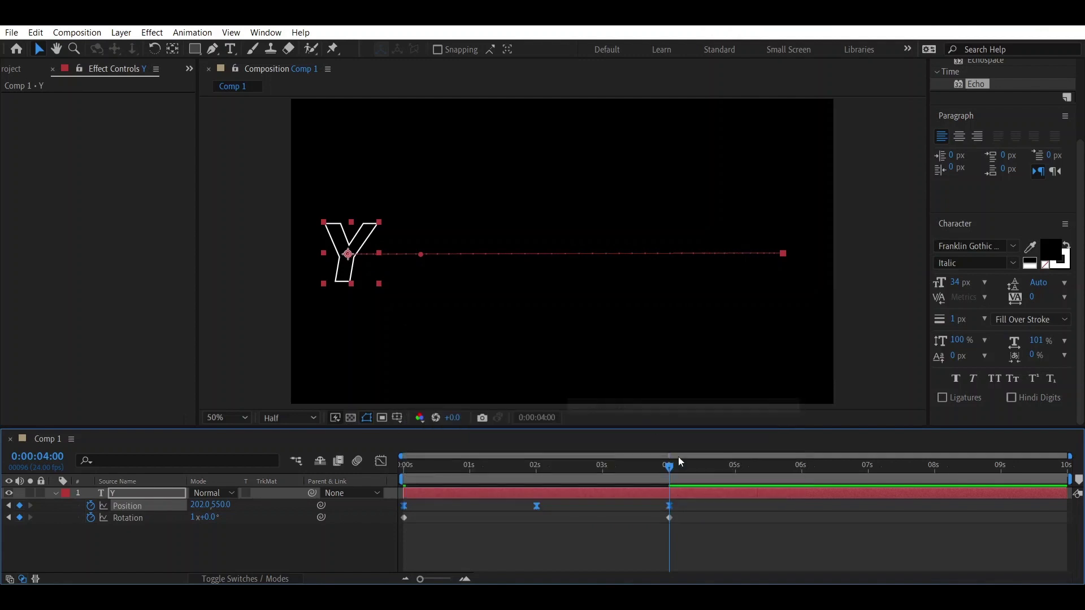
{"action": "left_click_drag", "start_coordinate": [688, 513], "coordinate": [401, 521]}
{"action": "right_click", "coordinate": [402, 518]}
{"action": "mouse_move", "coordinate": [441, 507]}
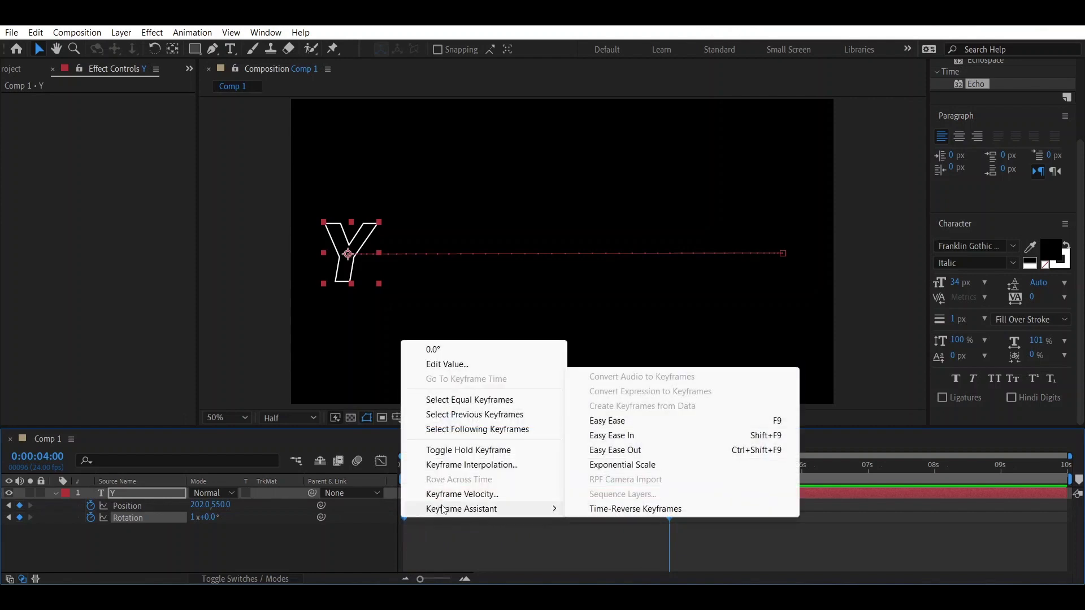
{"action": "left_click", "coordinate": [622, 421]}
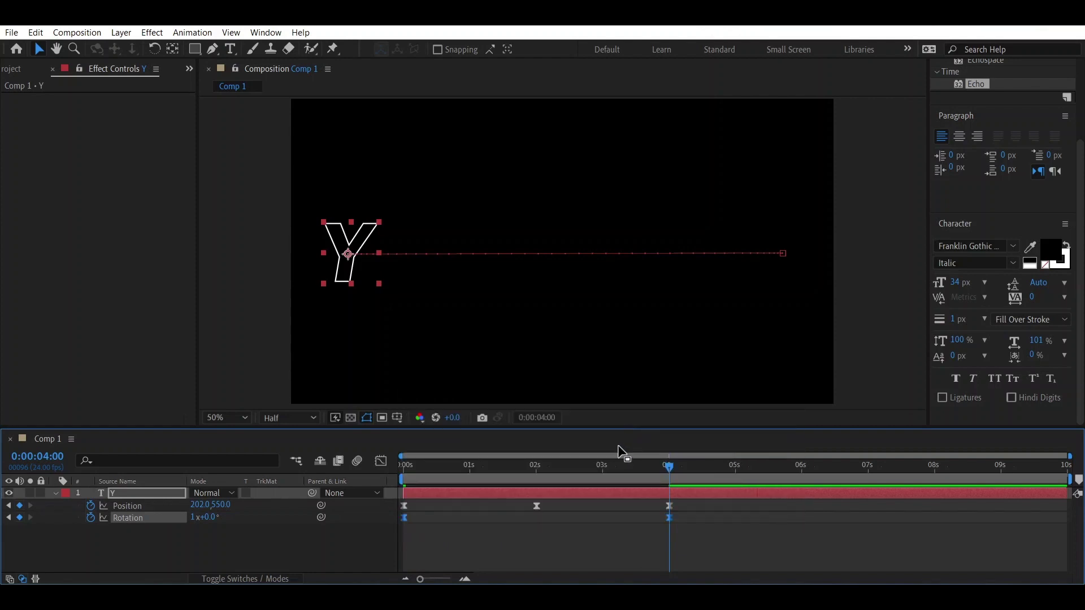
{"action": "left_click", "coordinate": [564, 544]}
Add the expression loopOut(type = "cycle", numKeyframes = 0) to the Y layer's position.
{"action": "left_click_drag", "start_coordinate": [700, 501], "coordinate": [402, 510]}
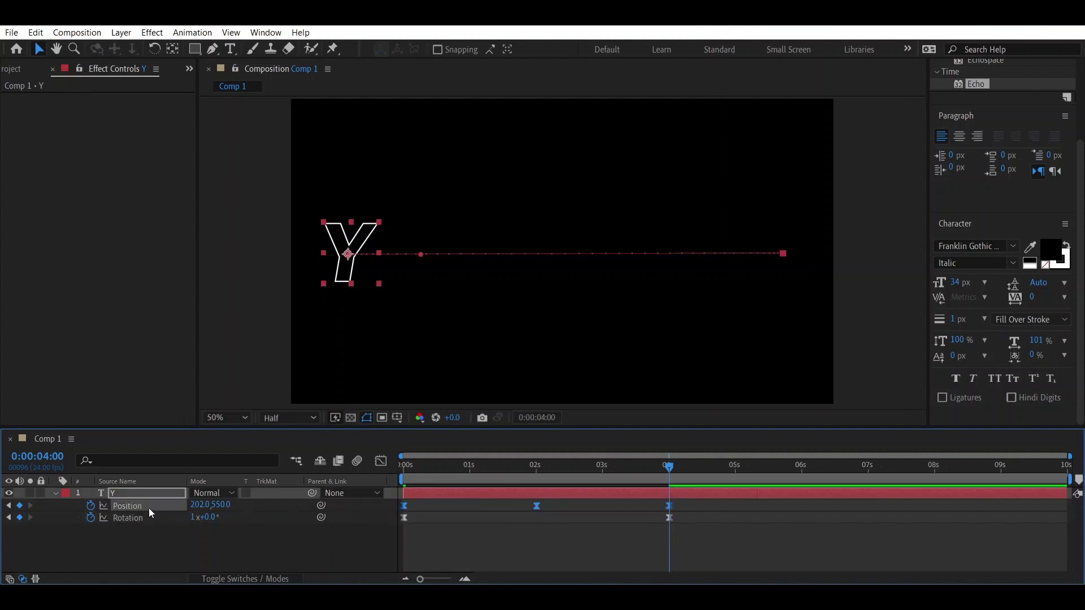
{"action": "left_click", "coordinate": [90, 506], "text": "alt"}
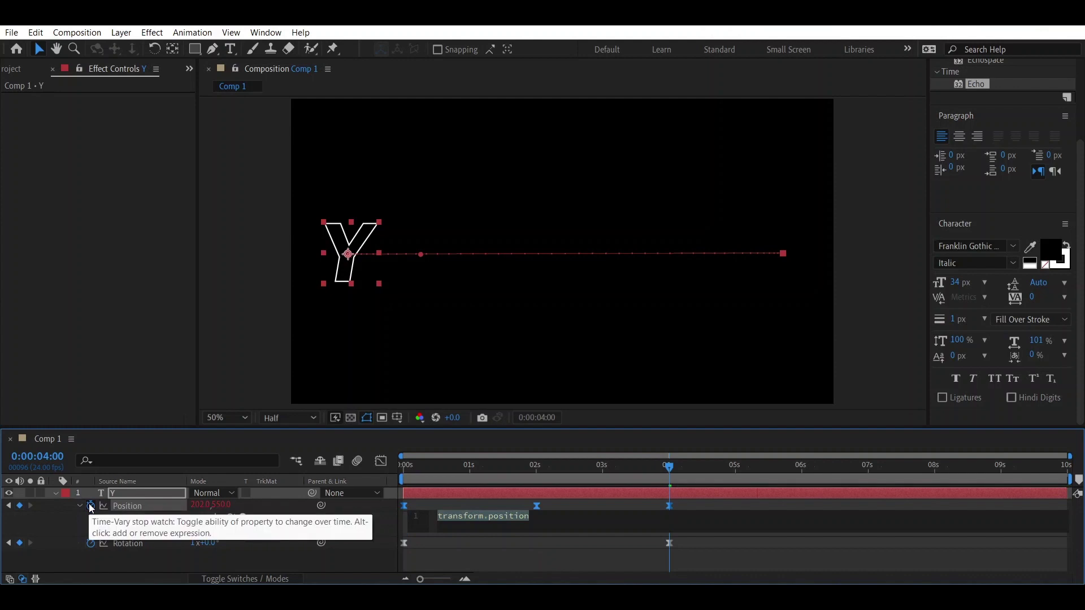
{"action": "left_click", "coordinate": [243, 518]}
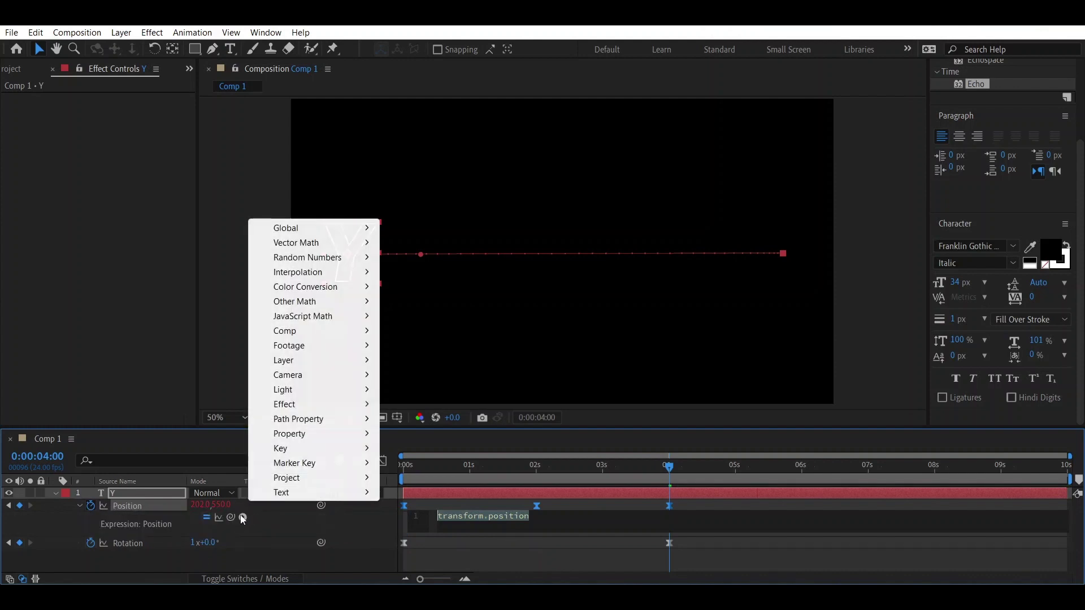
{"action": "mouse_move", "coordinate": [362, 434]}
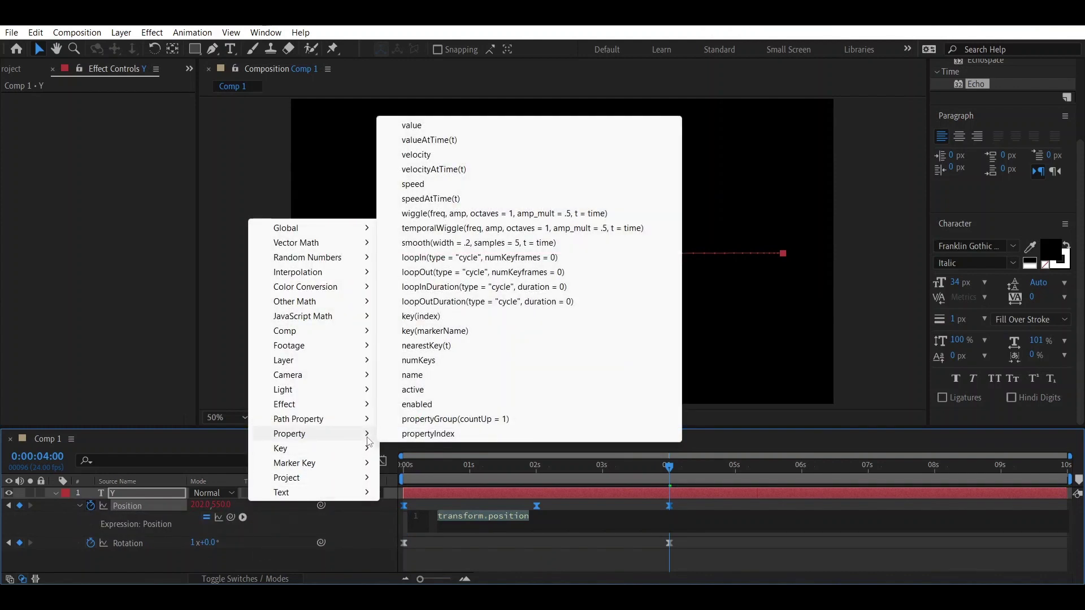
{"action": "left_click", "coordinate": [499, 276]}
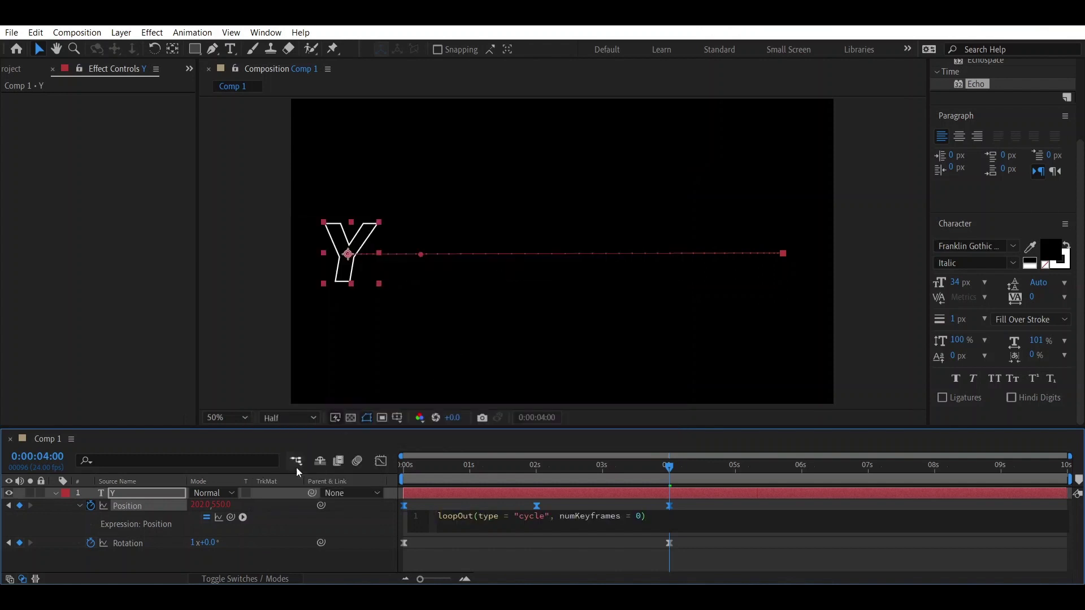
Add the expression loopOut(type = "cycle", numKeyframes = 0) to the Y layer's rotation and preview the looping animation from the start.
{"action": "left_click", "coordinate": [91, 543], "text": "alt"}
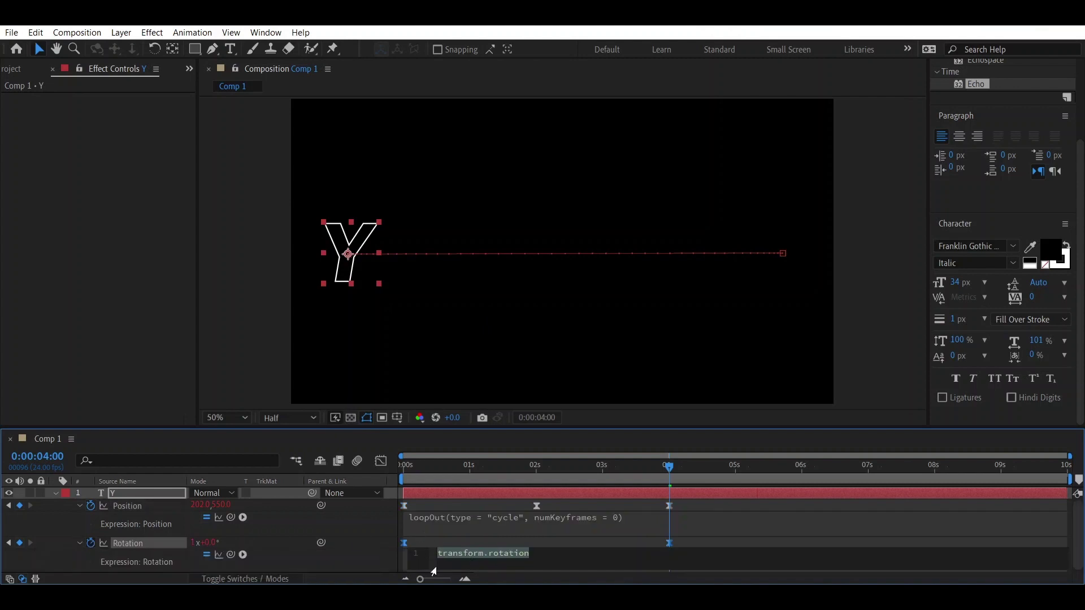
{"action": "left_click", "coordinate": [242, 555]}
{"action": "mouse_move", "coordinate": [373, 472]}
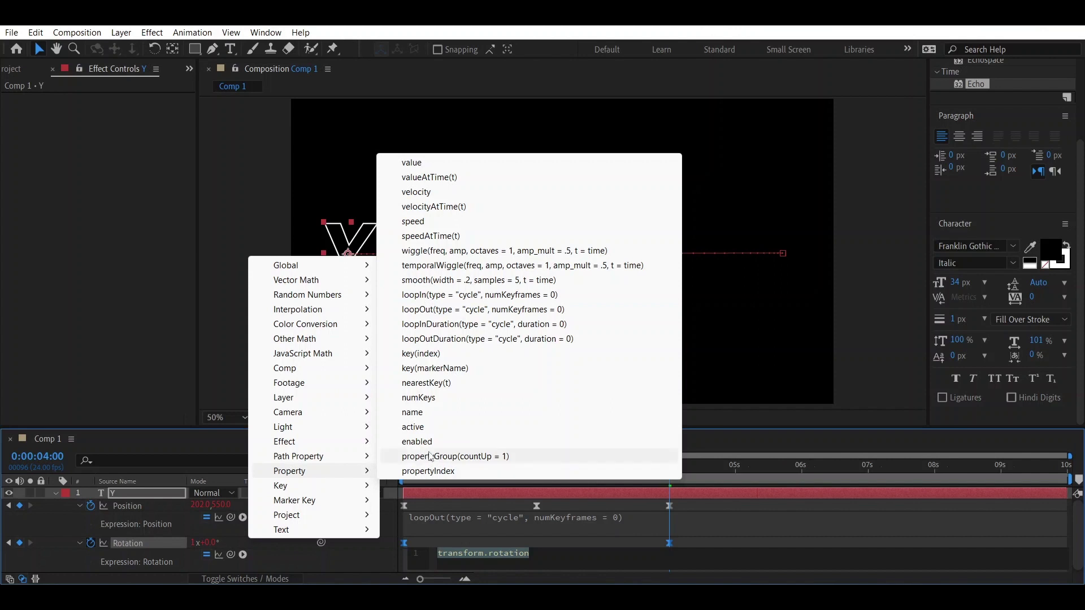
{"action": "left_click", "coordinate": [460, 319]}
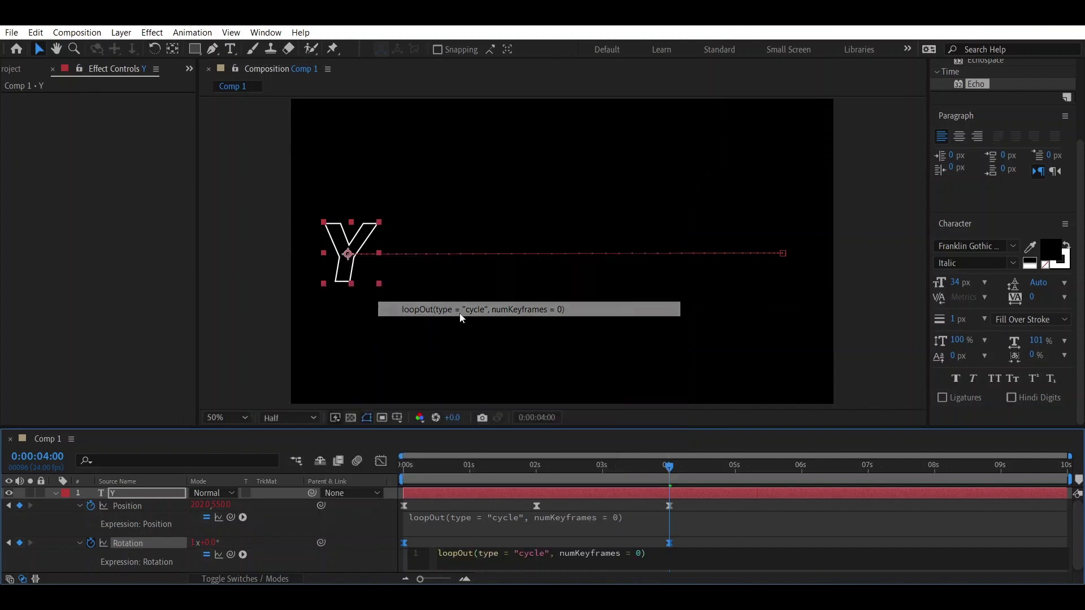
{"action": "left_click", "coordinate": [402, 475]}
{"action": "key", "text": "space"}
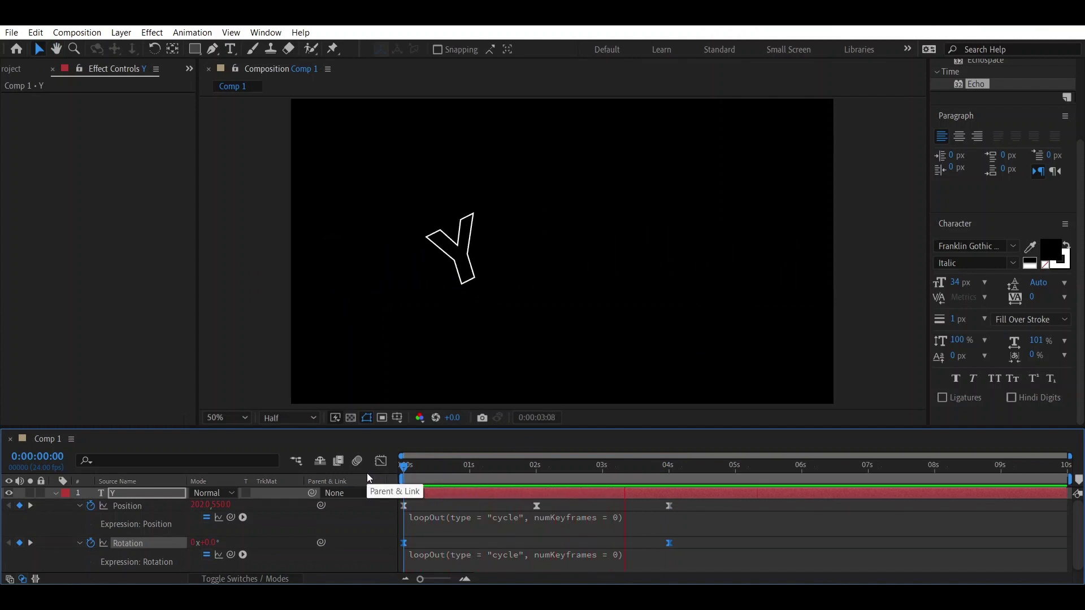
{"action": "key", "text": "space"}
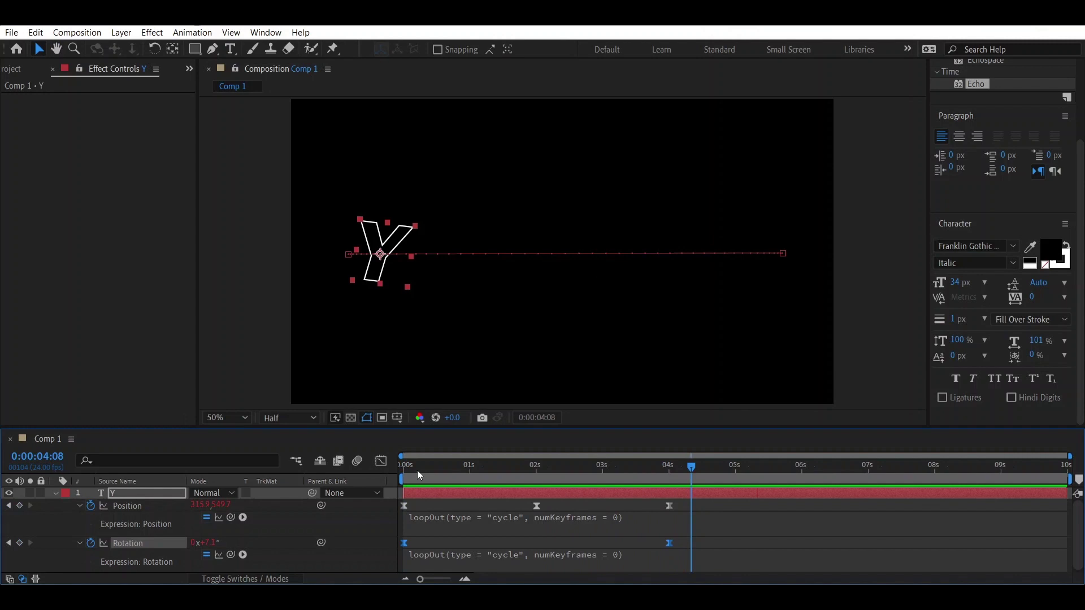
{"action": "left_click_drag", "start_coordinate": [417, 470], "coordinate": [380, 477]}
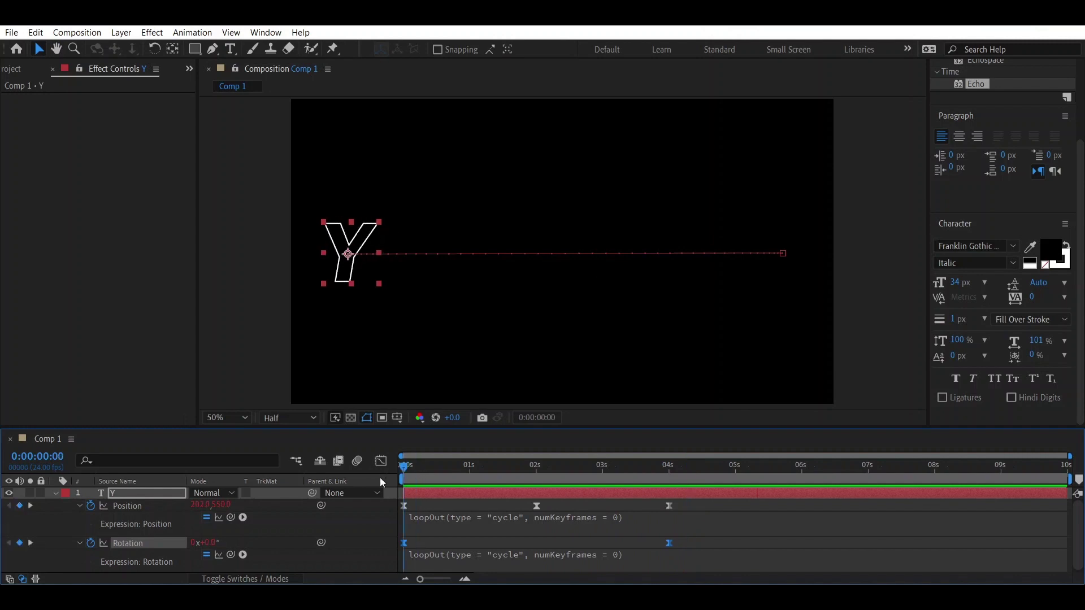
Slow the animation by moving the middle position keyframe to 3 seconds and the last position and rotation keyframes to 6 seconds, and preview it.
{"action": "left_click", "coordinate": [55, 493]}
{"action": "key", "text": "u"}
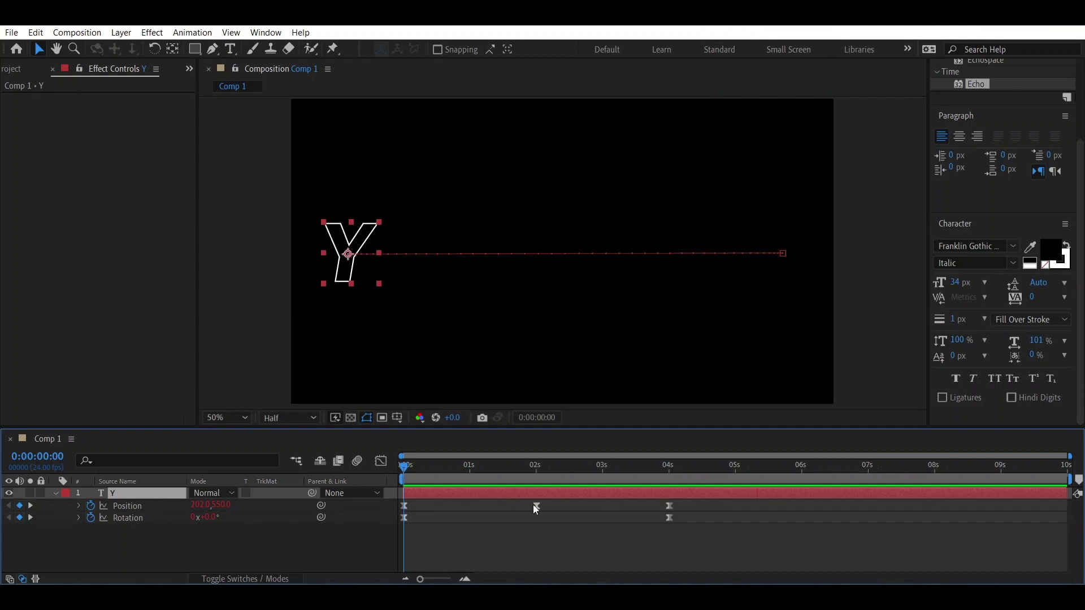
{"action": "left_click_drag", "start_coordinate": [537, 507], "coordinate": [605, 511]}
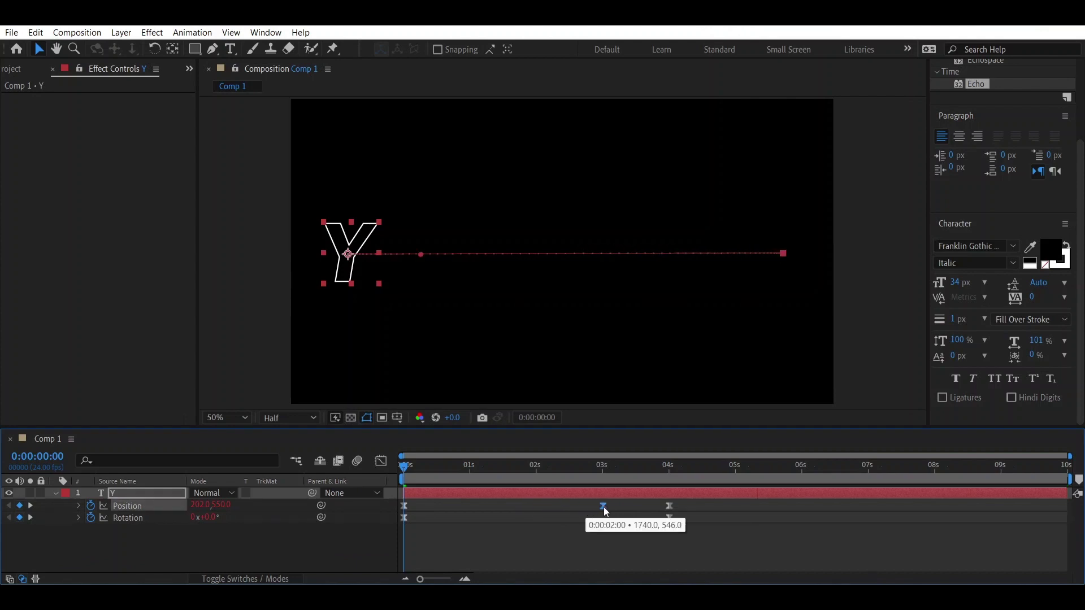
{"action": "left_click_drag", "start_coordinate": [683, 529], "coordinate": [763, 493]}
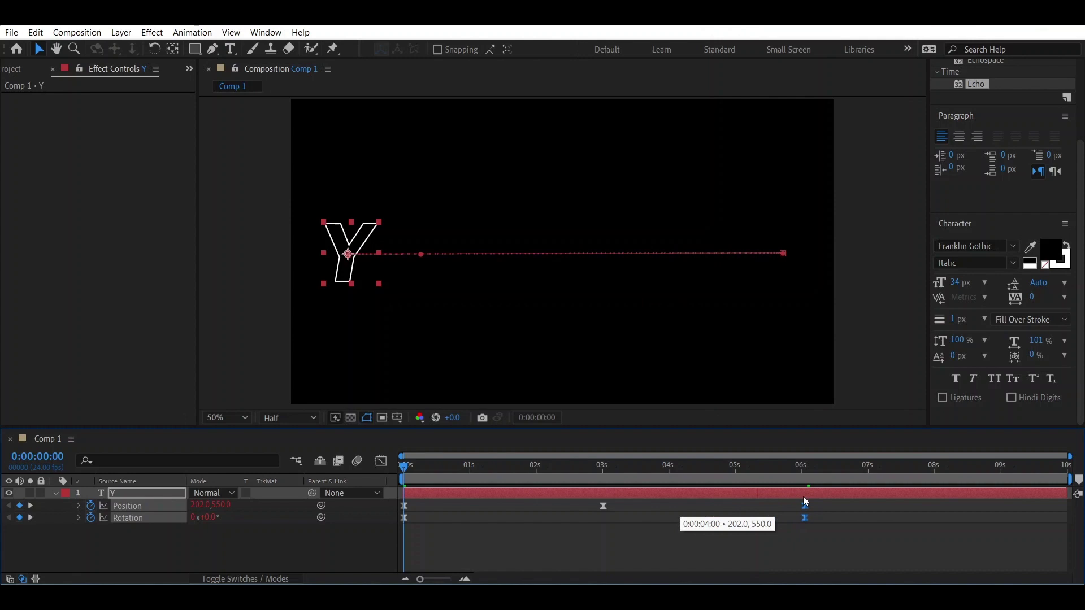
{"action": "left_click_drag", "start_coordinate": [804, 503], "coordinate": [803, 503]}
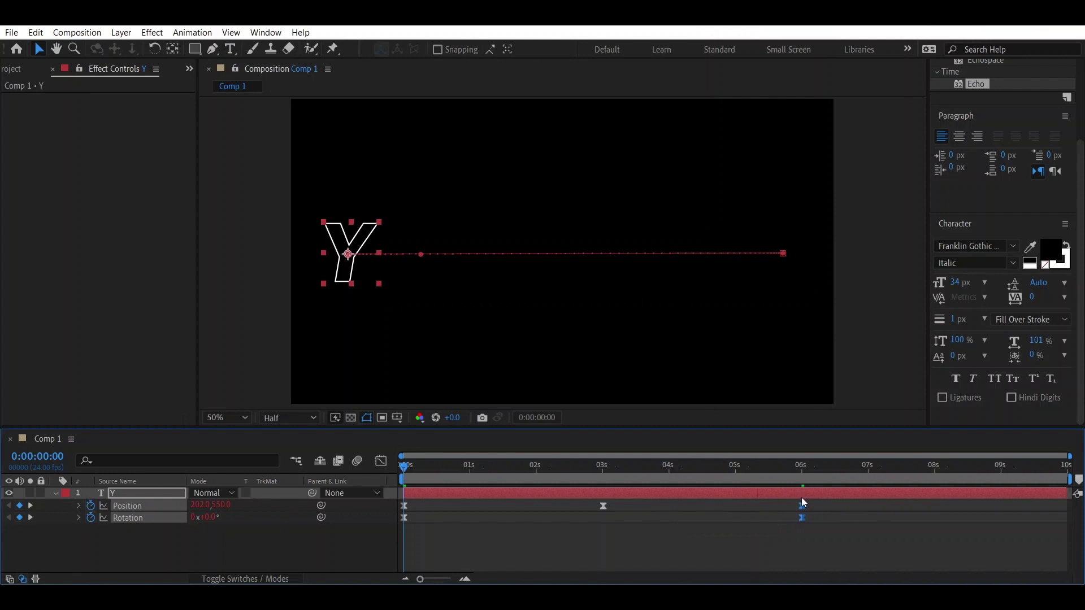
{"action": "key", "text": "space"}
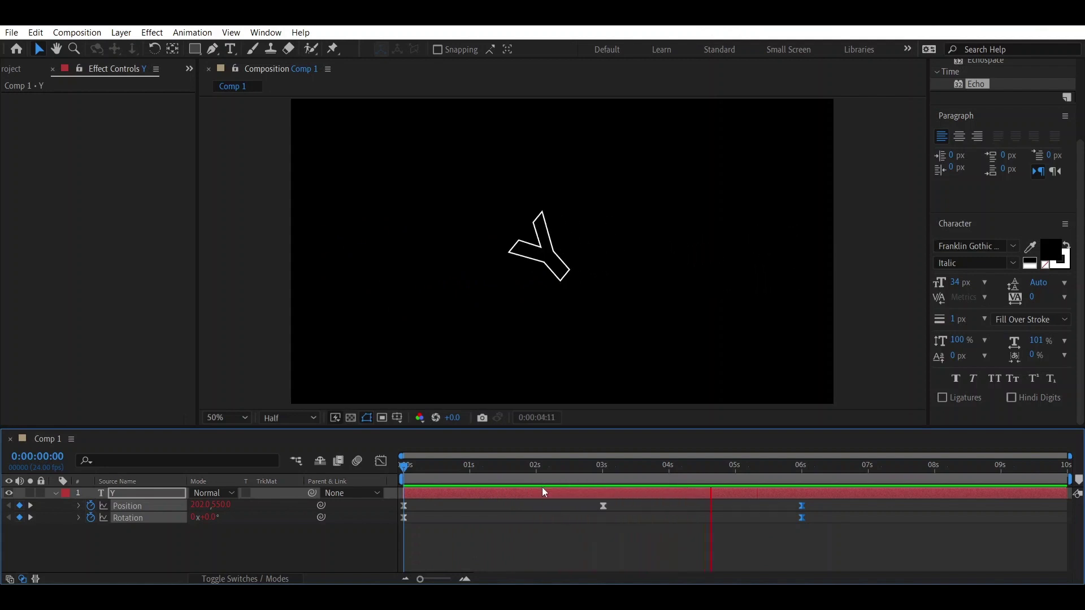
{"action": "key", "text": "space"}
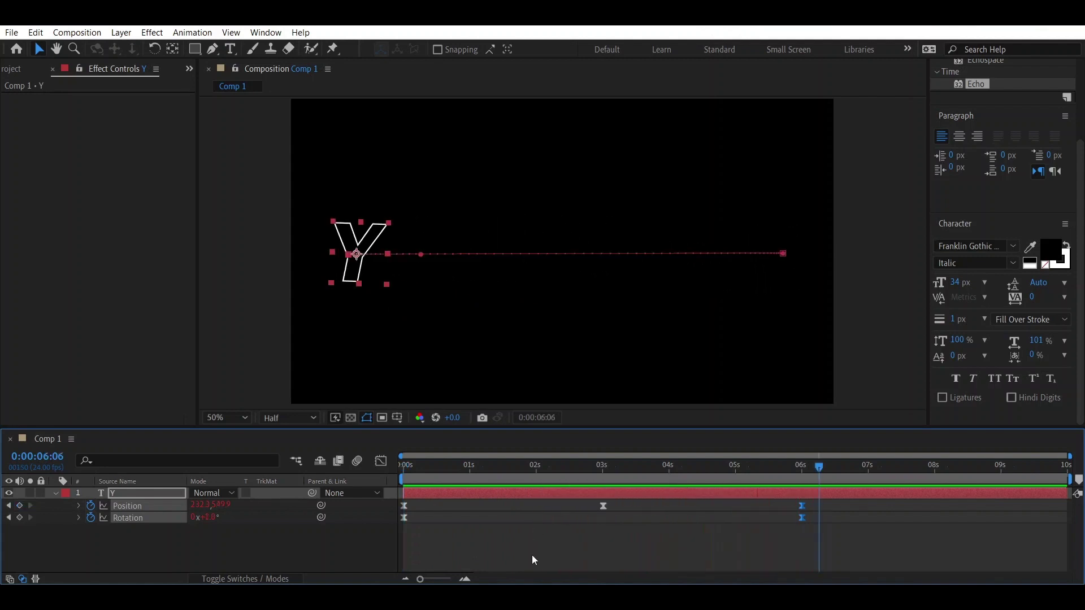
{"action": "key", "text": "Home"}
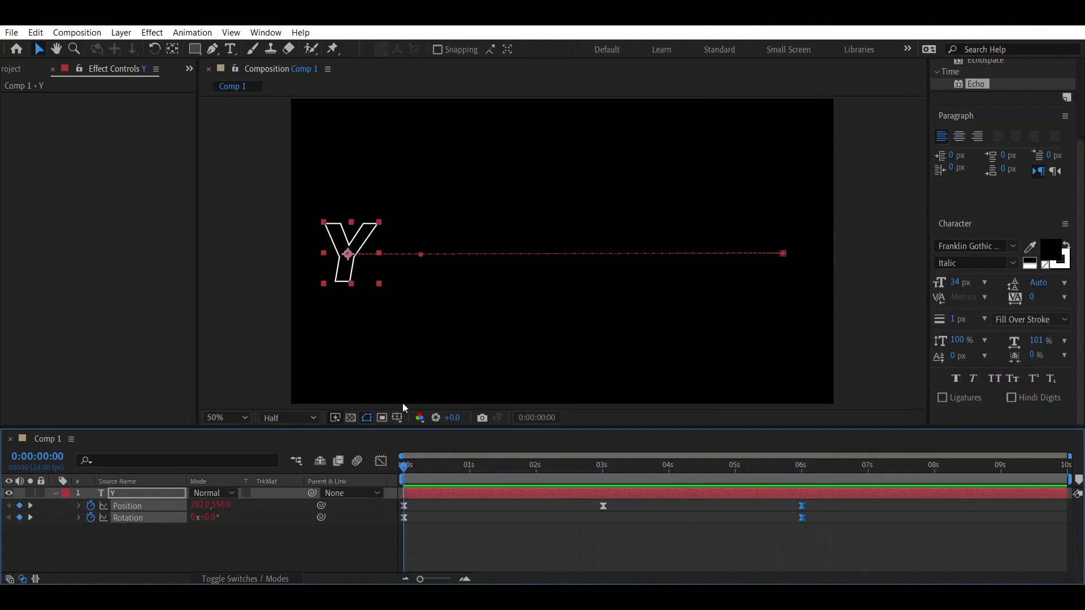
Collapse the Y layer's properties and apply the Echo effect from the Time category to the layer.
{"action": "left_click", "coordinate": [55, 492]}
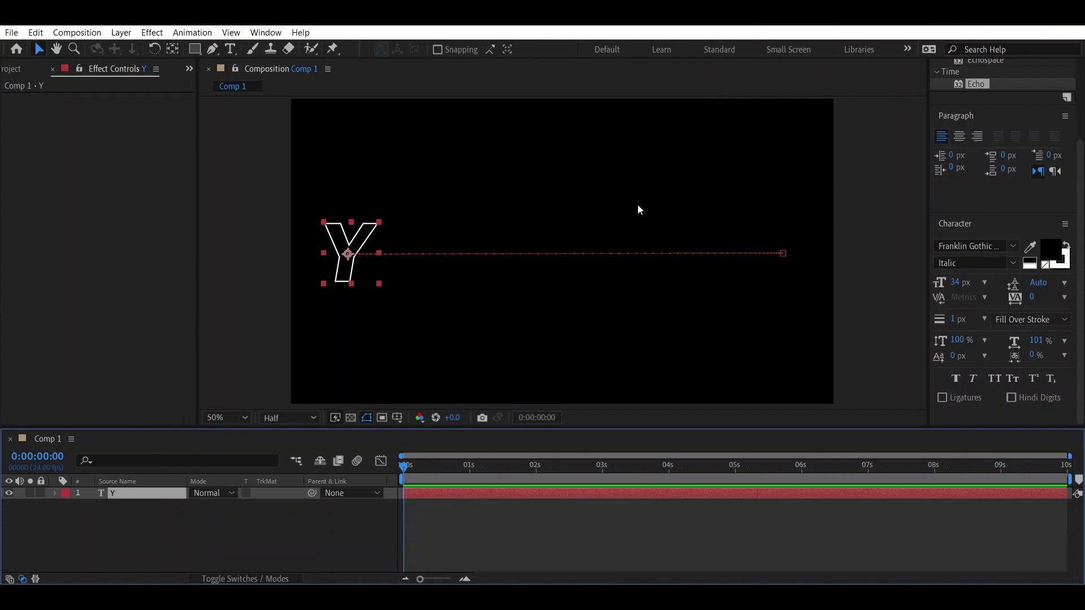
{"action": "scroll", "coordinate": [980, 135], "scroll_direction": "up", "scroll_amount": 3}
{"action": "left_click", "coordinate": [982, 87]}
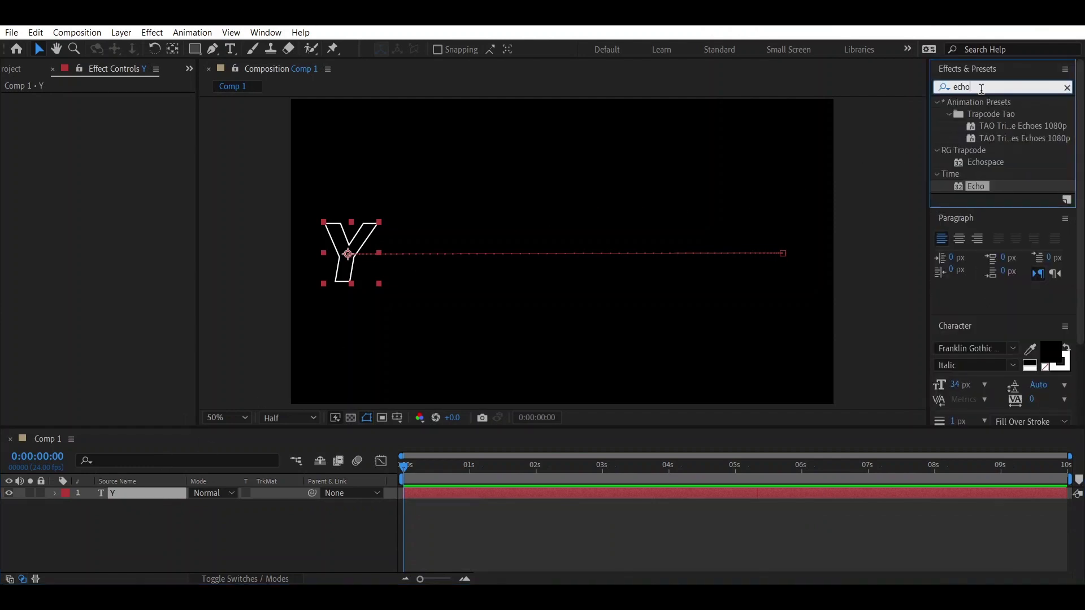
{"action": "left_click_drag", "start_coordinate": [974, 186], "coordinate": [126, 493]}
Set the Echo effect's echo time to -0.030 seconds, number of echoes to 50 and echo operator to Composite In Front.
{"action": "left_click", "coordinate": [121, 110]}
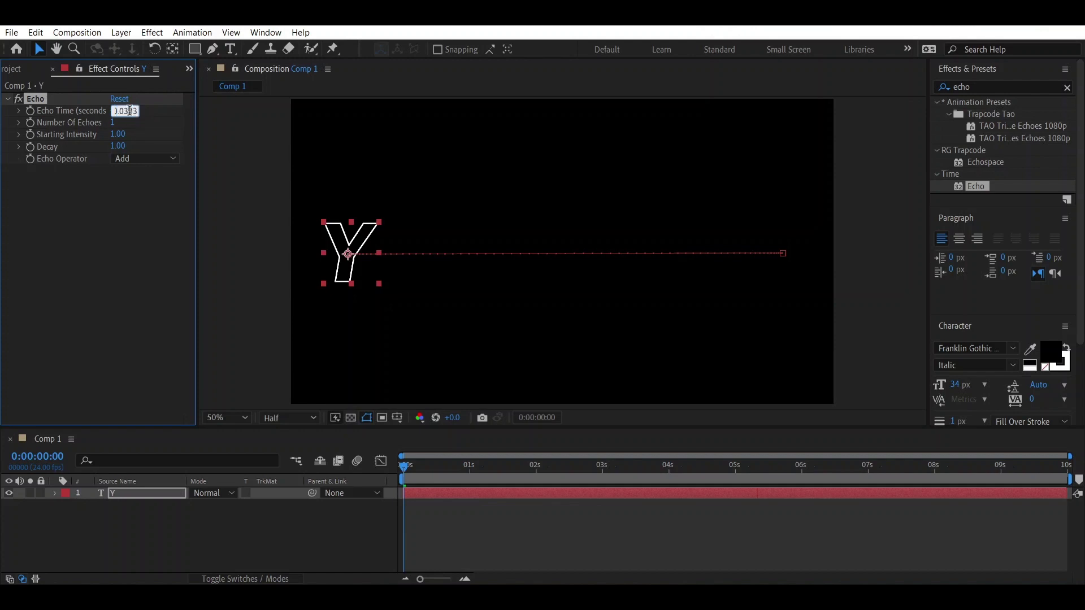
{"action": "key", "text": "BackSpace"}
{"action": "key", "text": "BackSpace"}
{"action": "key", "text": "BackSpace"}
{"action": "type", "text": "30"}
{"action": "left_click", "coordinate": [117, 123]}
{"action": "type", "text": "5"}
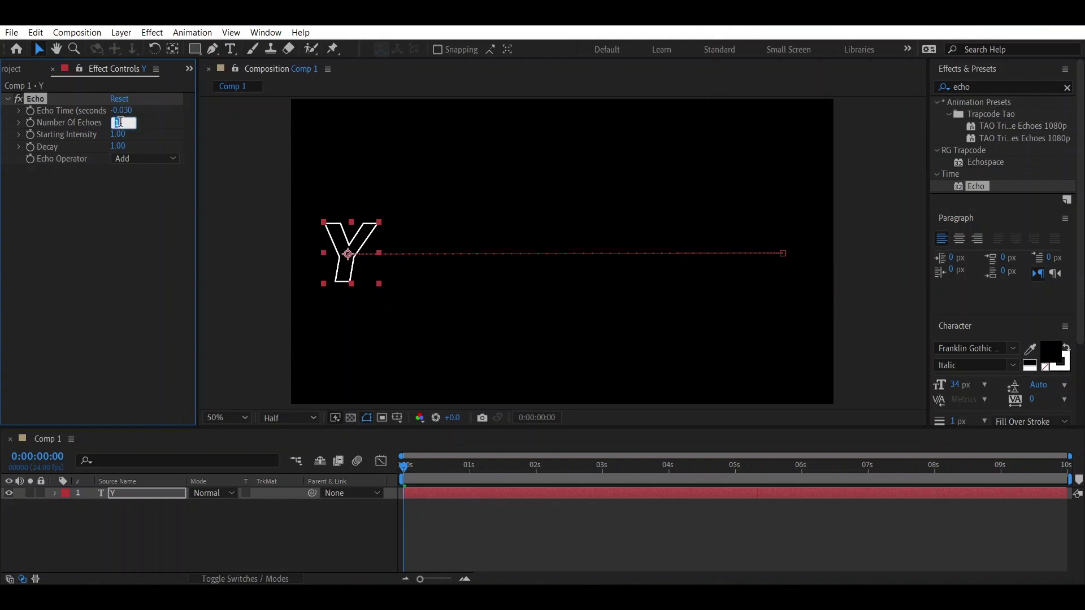
{"action": "type", "text": "0"}
{"action": "left_click", "coordinate": [129, 161]}
{"action": "left_click", "coordinate": [161, 245]}
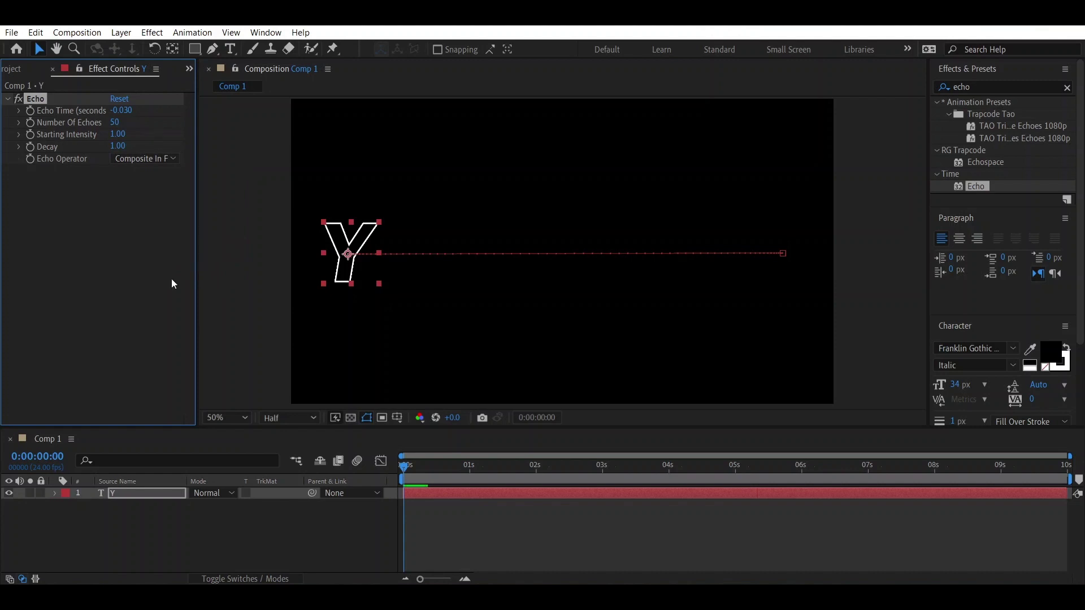
Preview the echo trail from the start, set the number of echoes to 30 and play the animation again.
{"action": "left_click", "coordinate": [404, 469]}
{"action": "key", "text": "space"}
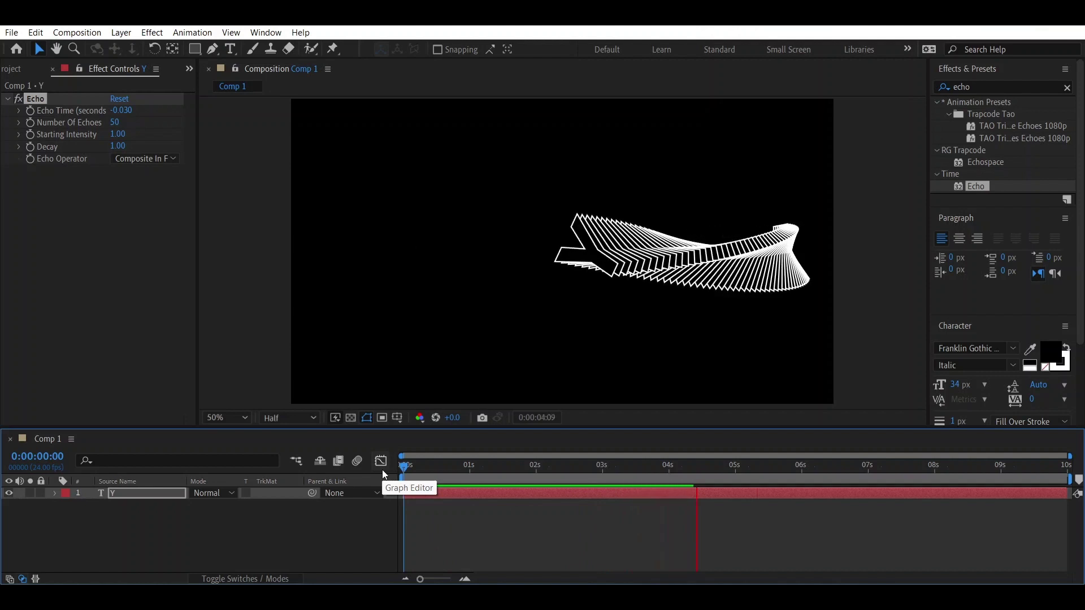
{"action": "key", "text": "space"}
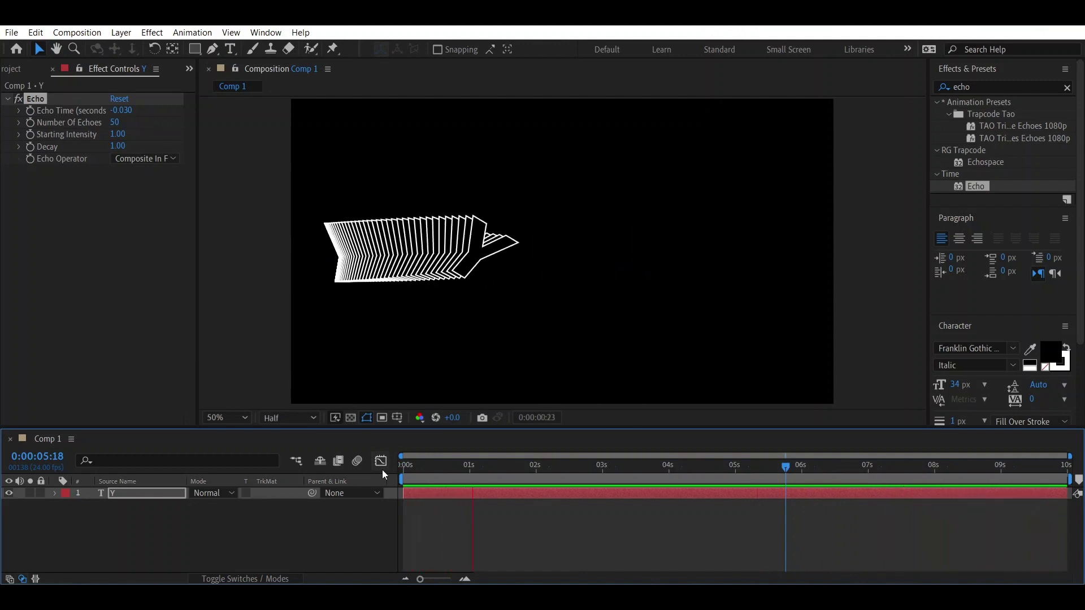
{"action": "key", "text": "space"}
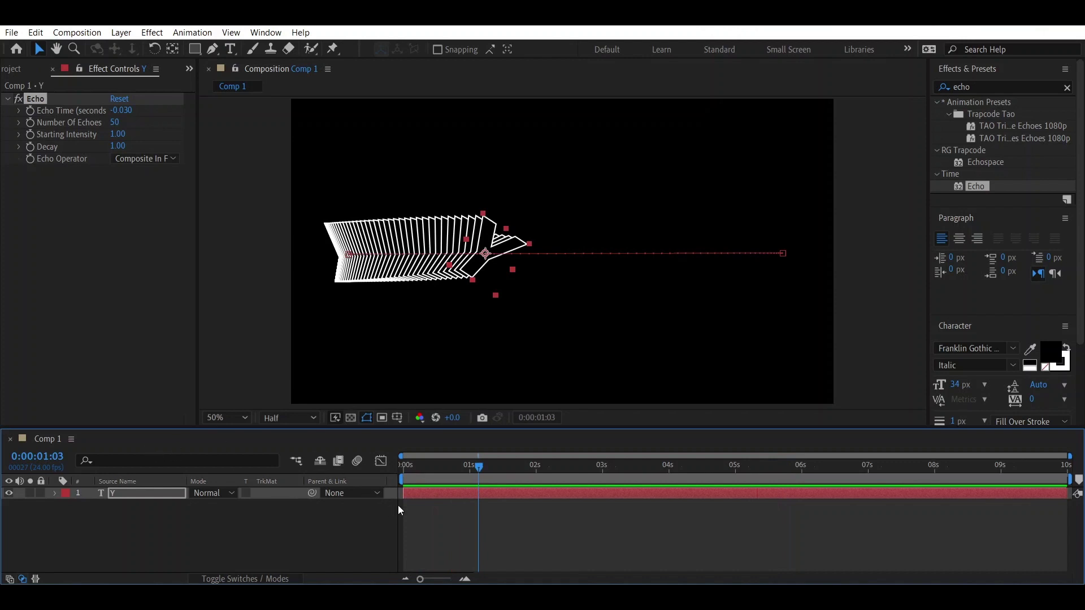
{"action": "key", "text": "Home"}
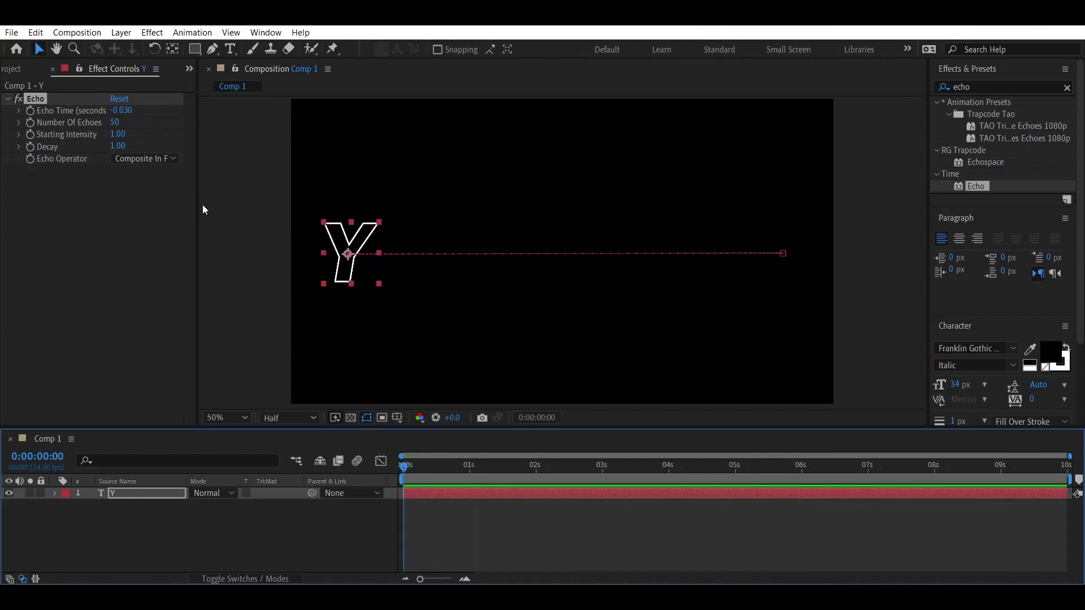
{"action": "left_click", "coordinate": [115, 122]}
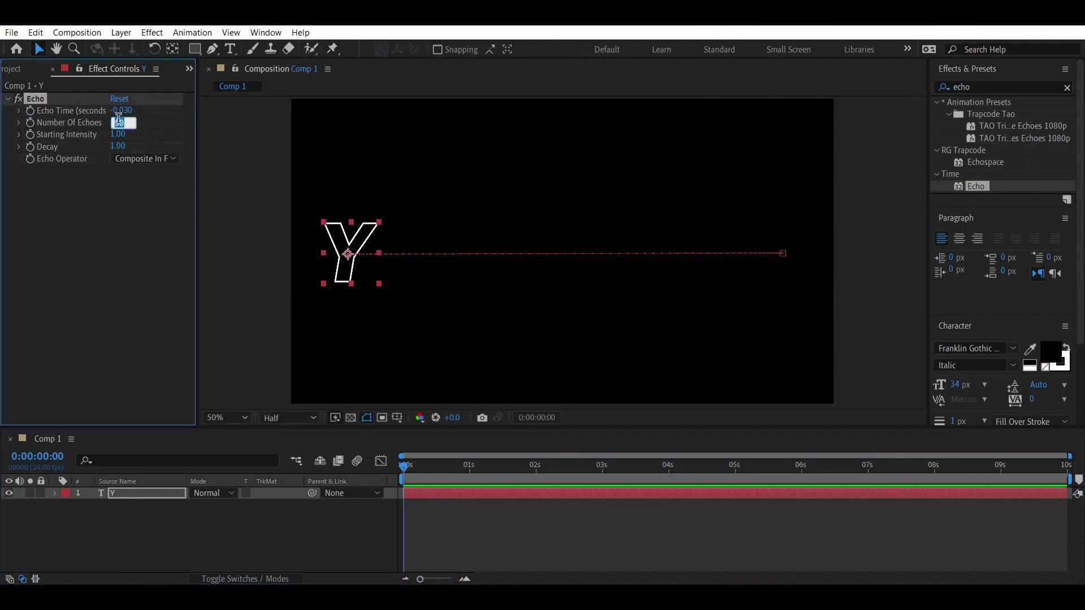
{"action": "type", "text": "30"}
{"action": "left_click", "coordinate": [381, 469]}
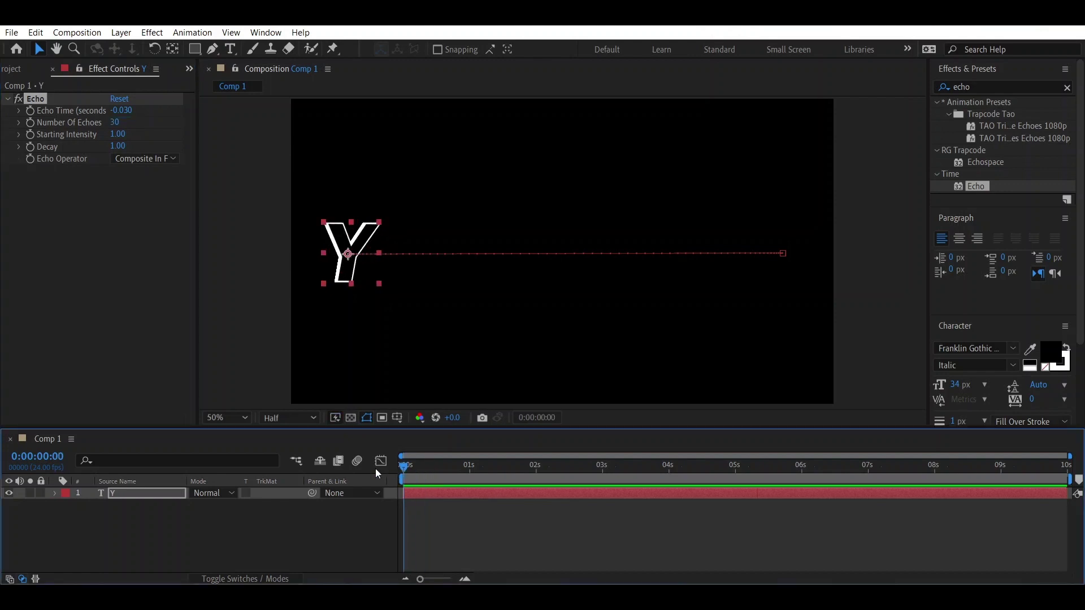
{"action": "key", "text": "space"}
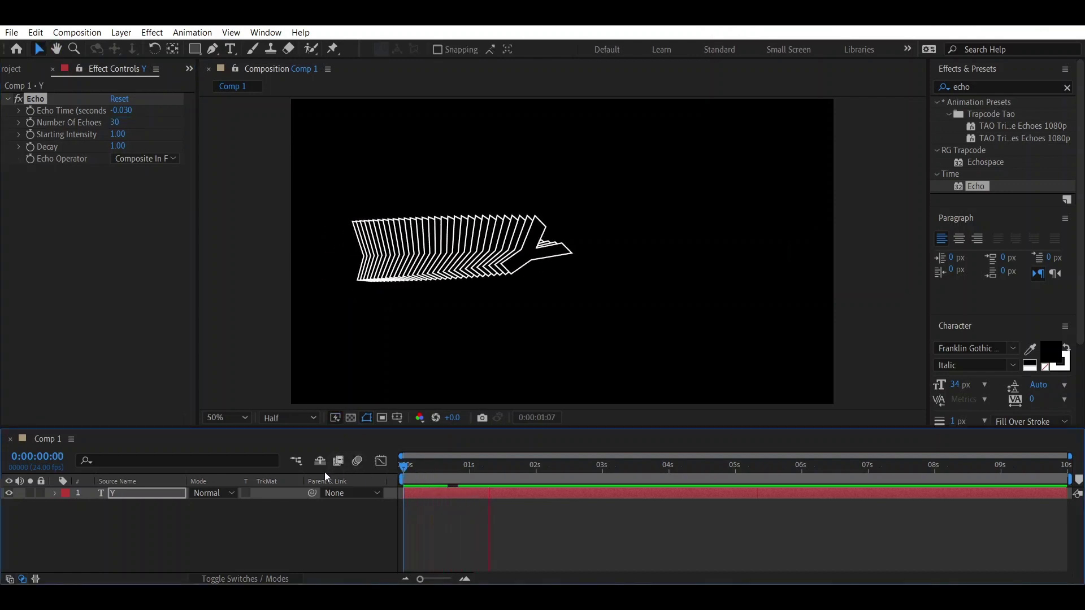